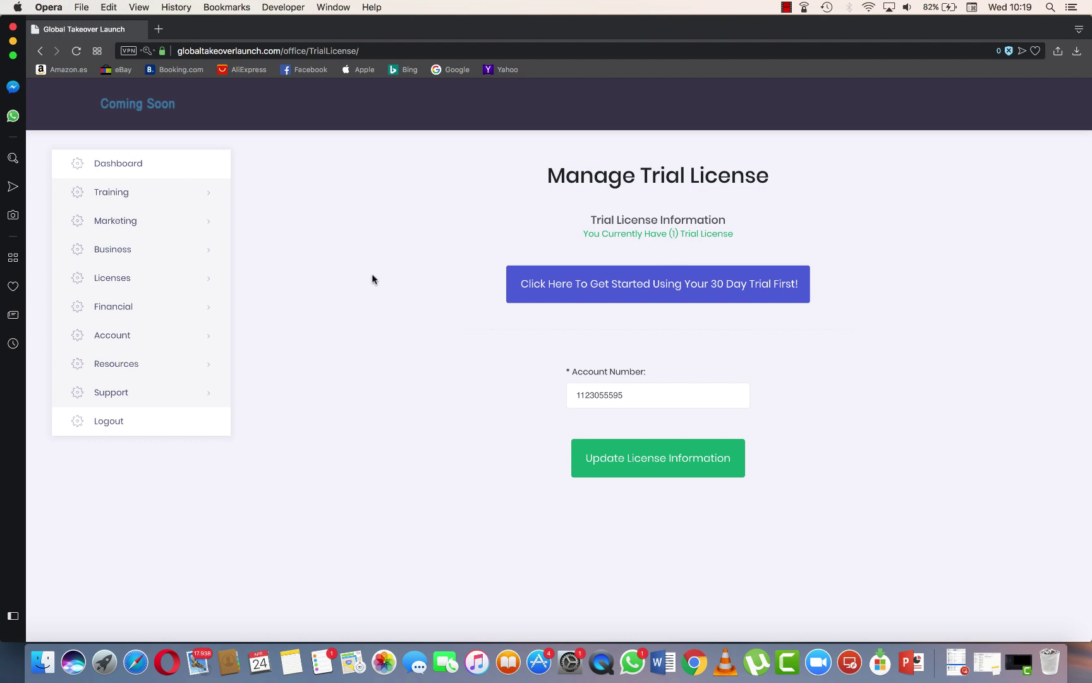
# Go to Resources > Traide Ringer Setup and download traideringer (5).zip from the Step 3 link.
pyautogui.click(124, 368)
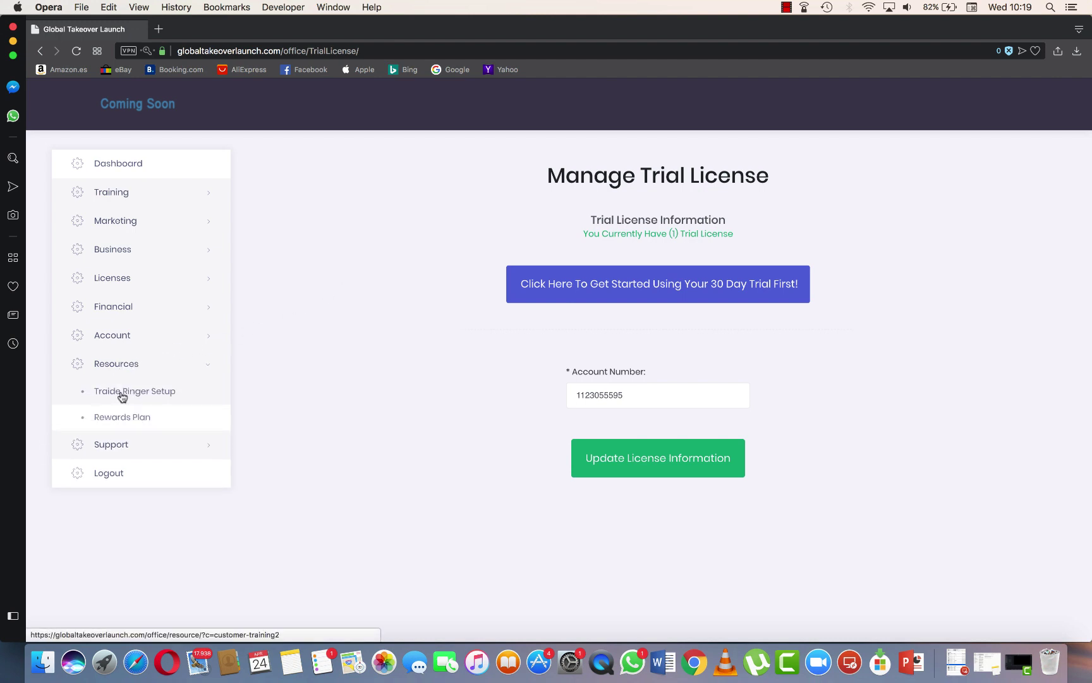
pyautogui.click(155, 393)
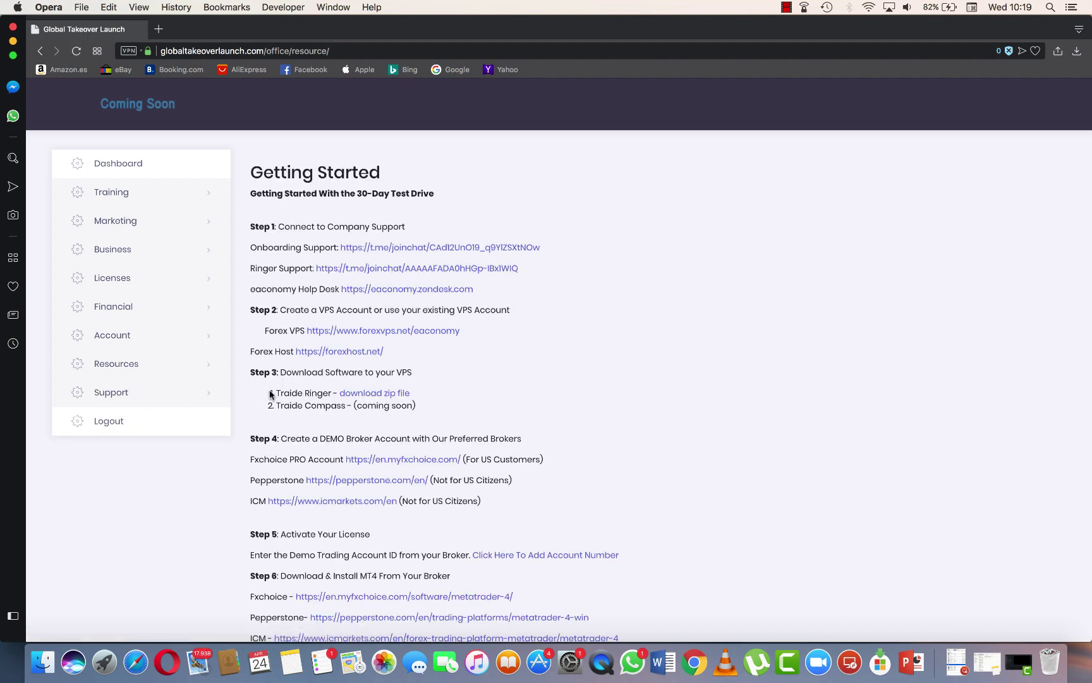
pyautogui.moveTo(276, 392); pyautogui.dragTo(418, 414)
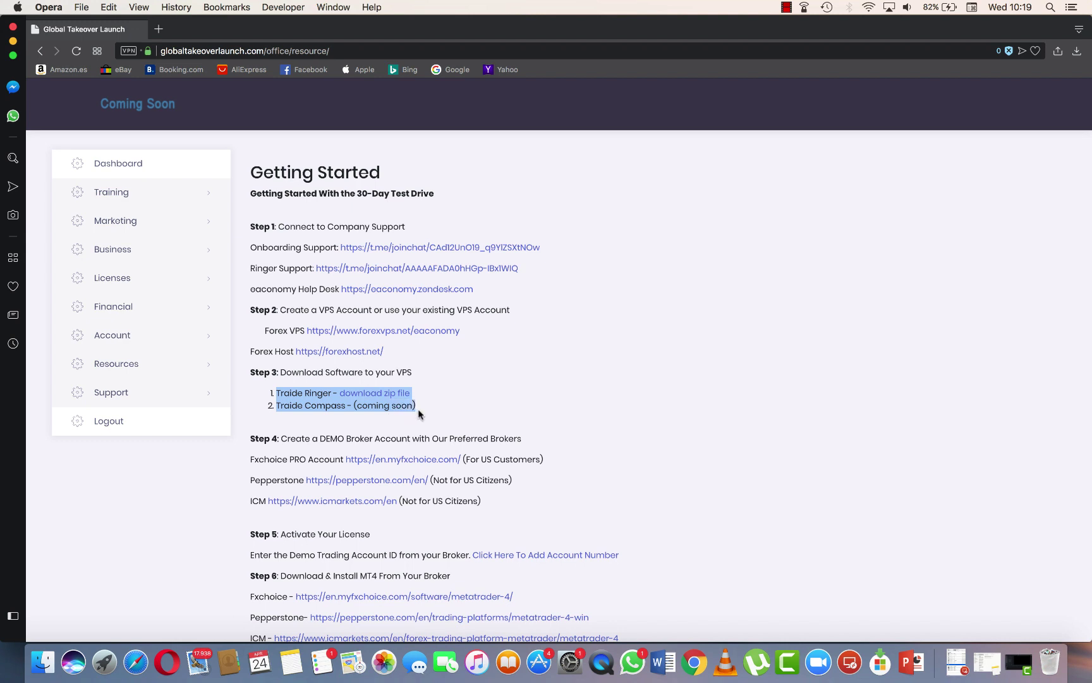
pyautogui.click(430, 392)
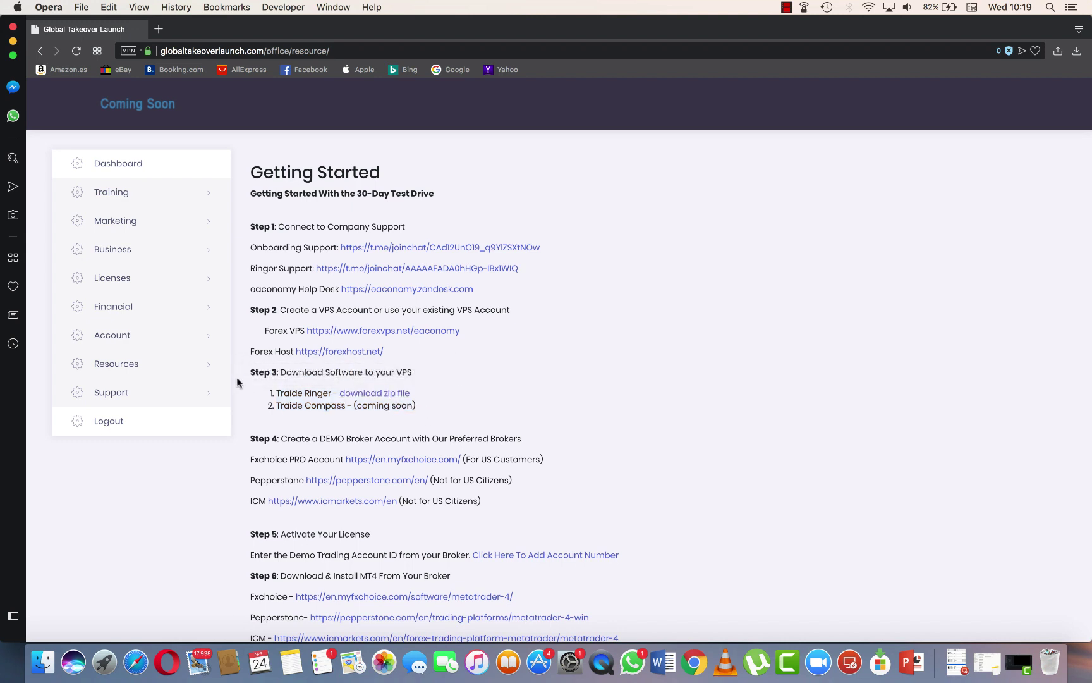
pyautogui.moveTo(327, 376); pyautogui.dragTo(424, 376)
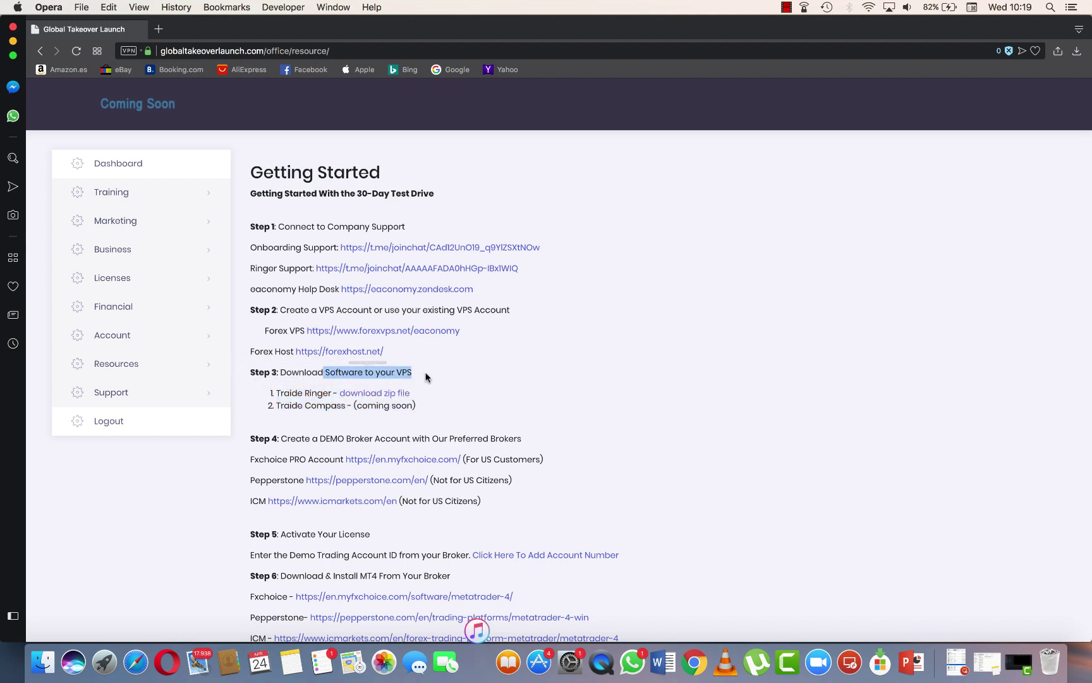
pyautogui.click(388, 393)
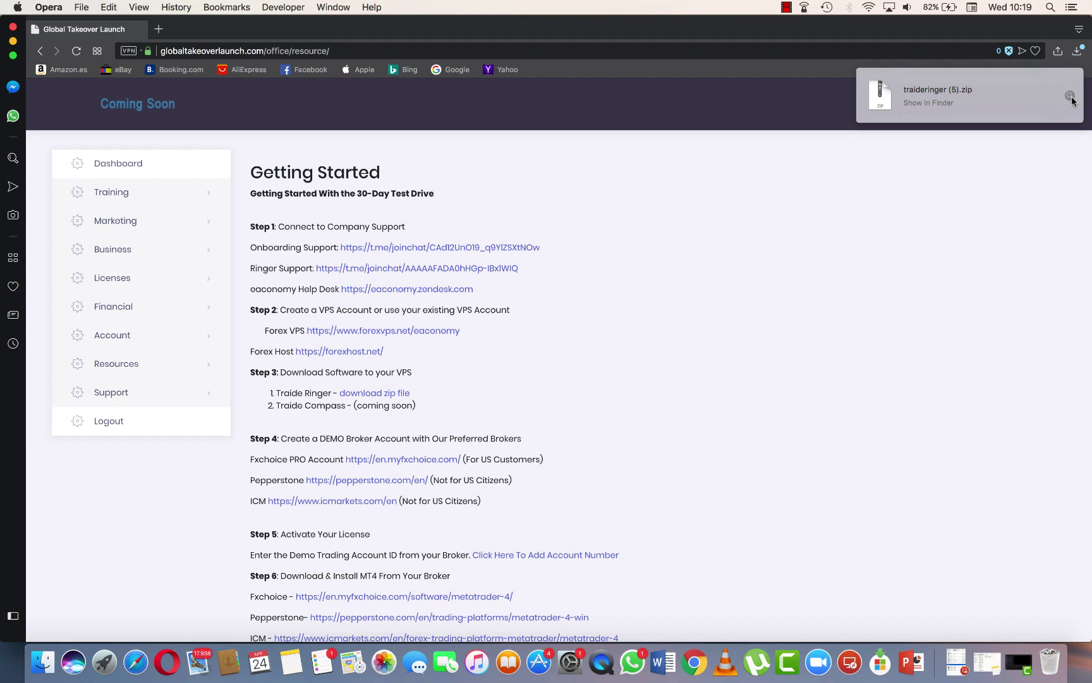
# Copy traideringer (5).zip from the Downloads folder in Finder and switch to the Windows remote desktop.
pyautogui.click(1069, 95)
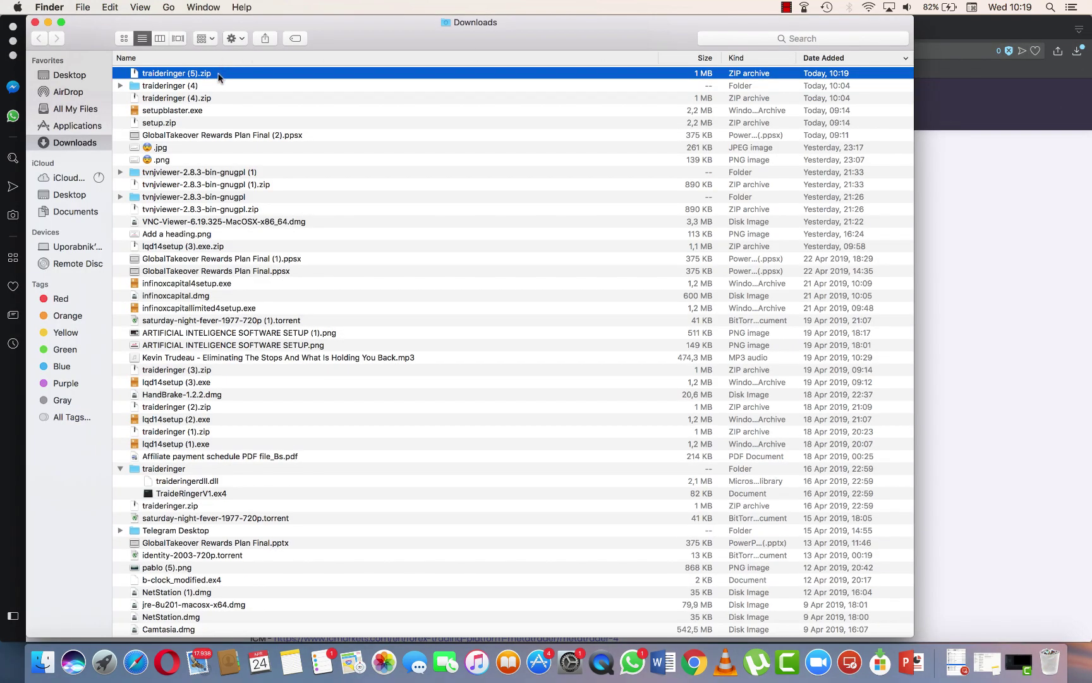
pyautogui.rightClick(220, 77)
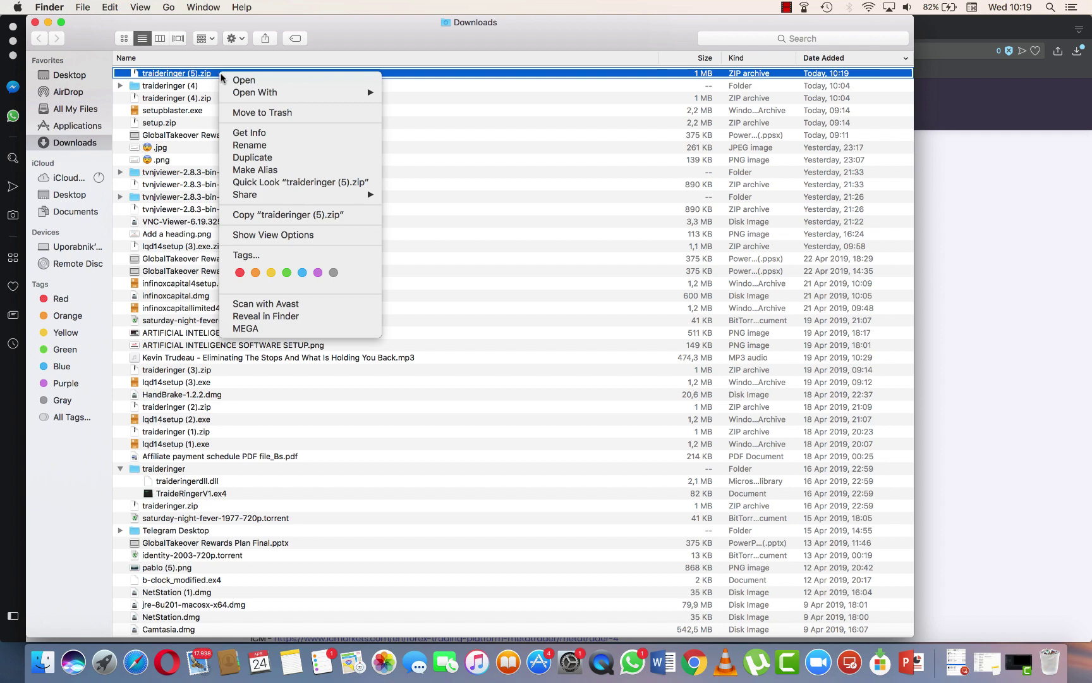
pyautogui.click(323, 216)
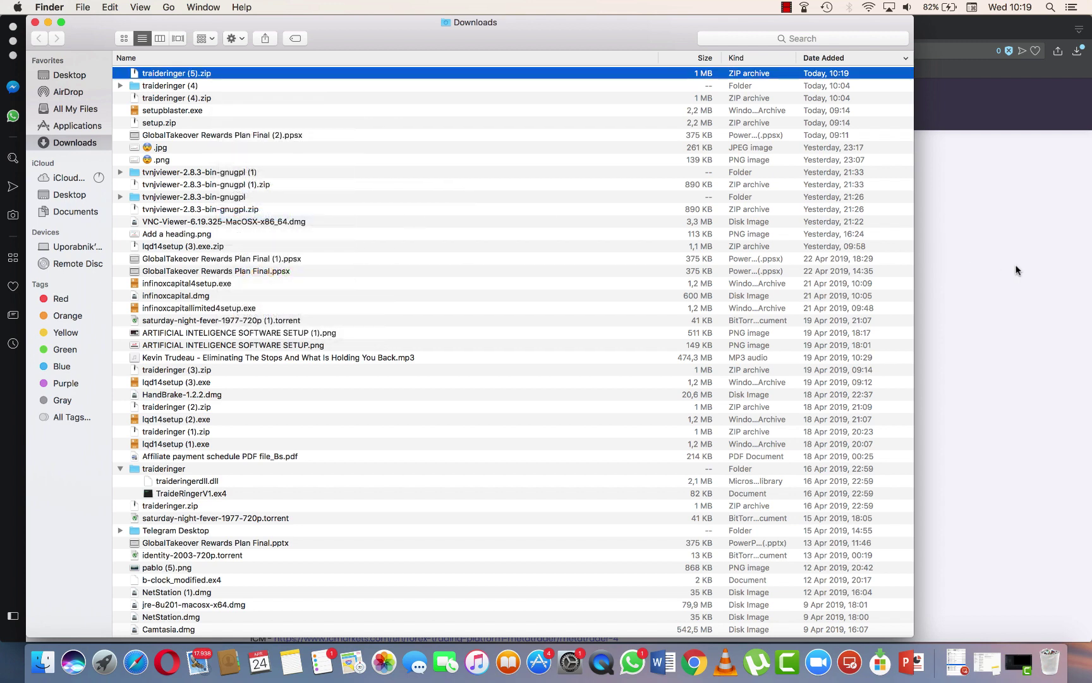
pyautogui.hotkey('ctrl', 'Right')
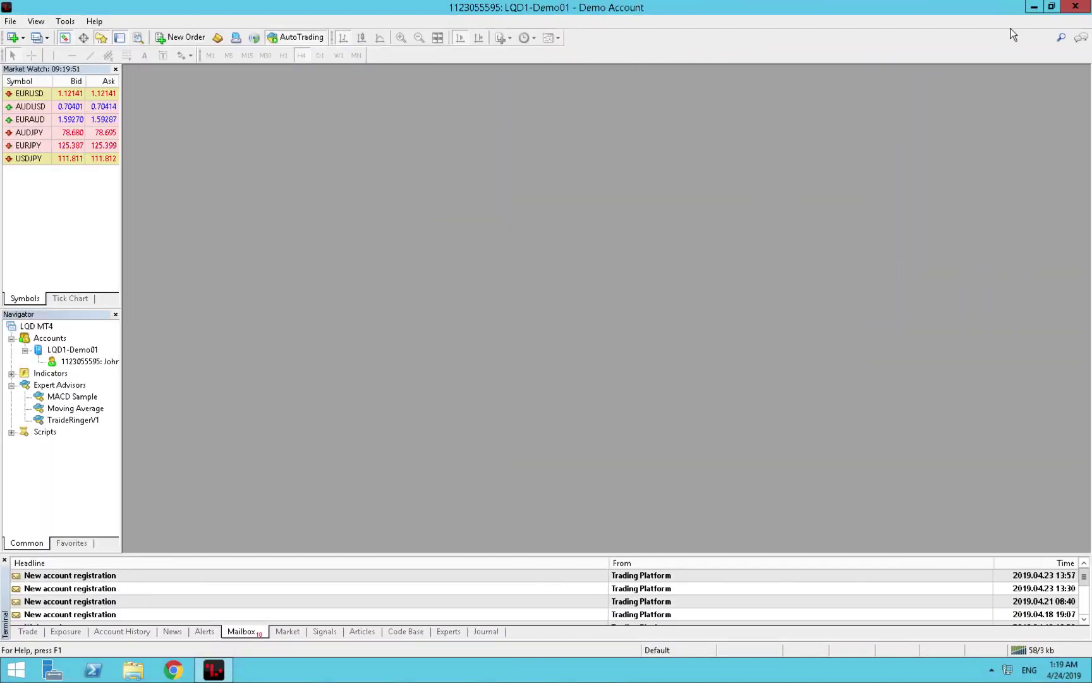
# Minimize MetaTrader and paste traideringer (5).zip onto the VPS desktop.
pyautogui.click(1037, 9)
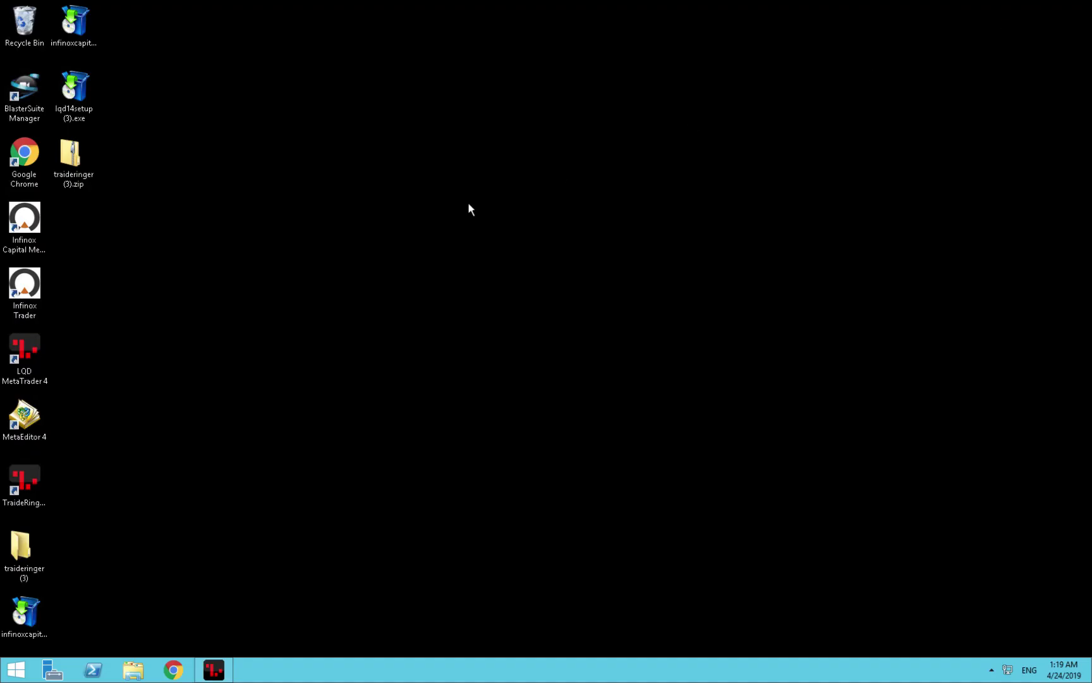
pyautogui.moveTo(469, 204); pyautogui.dragTo(523, 242)
pyautogui.rightClick(523, 242)
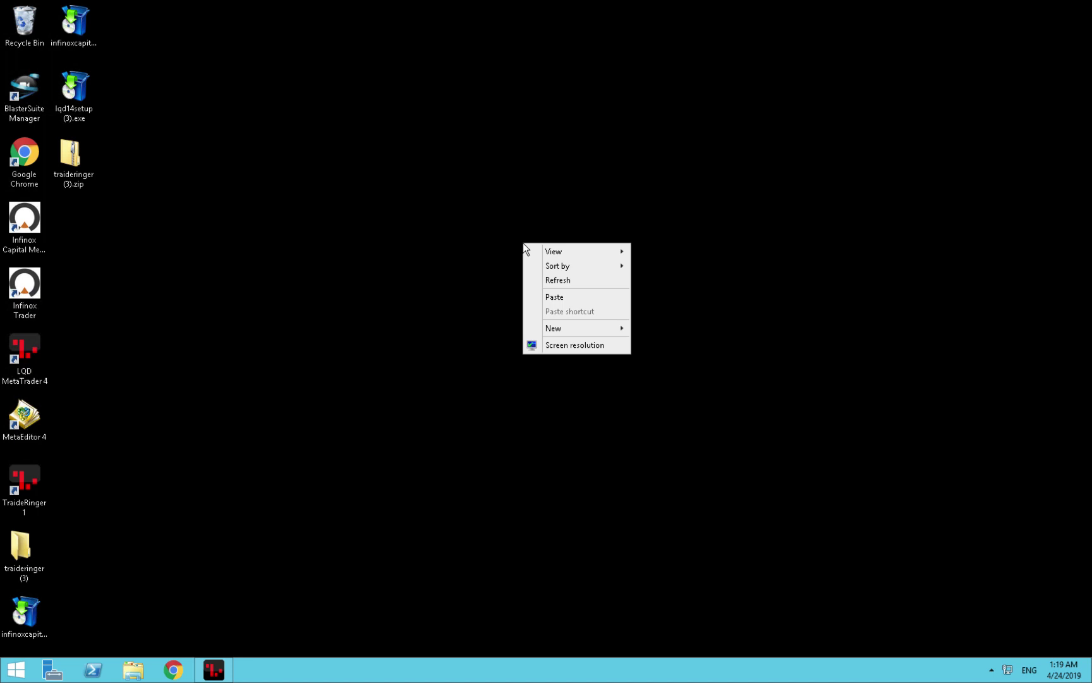
pyautogui.click(546, 293)
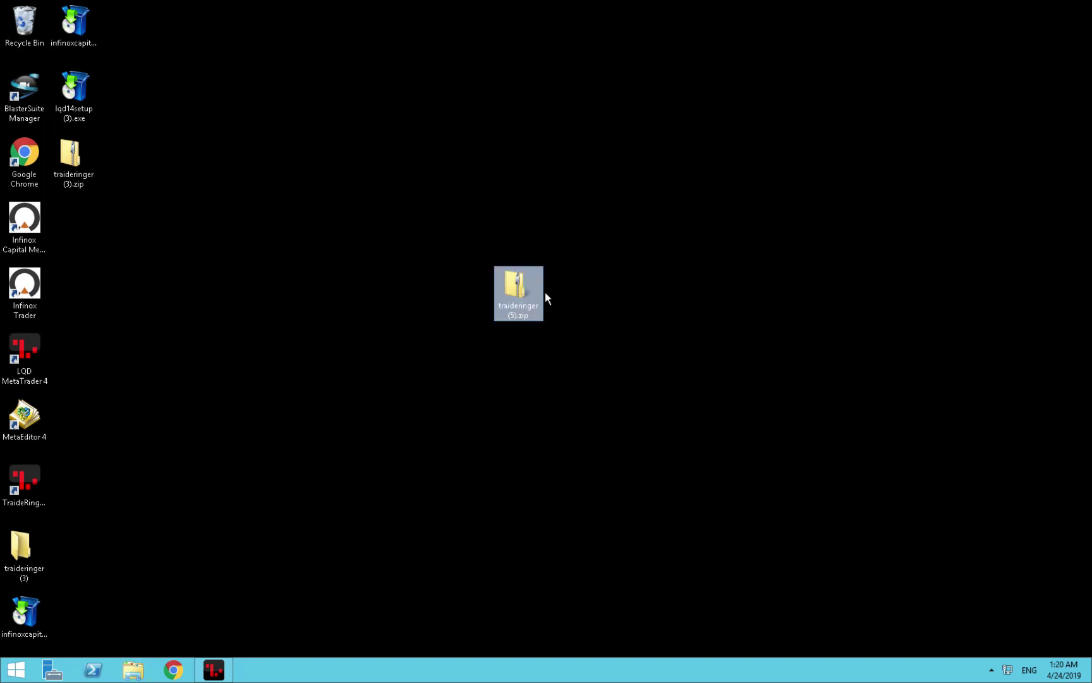
# Extract traideringer (5).zip into a traideringer (5) folder.
pyautogui.rightClick(539, 301)
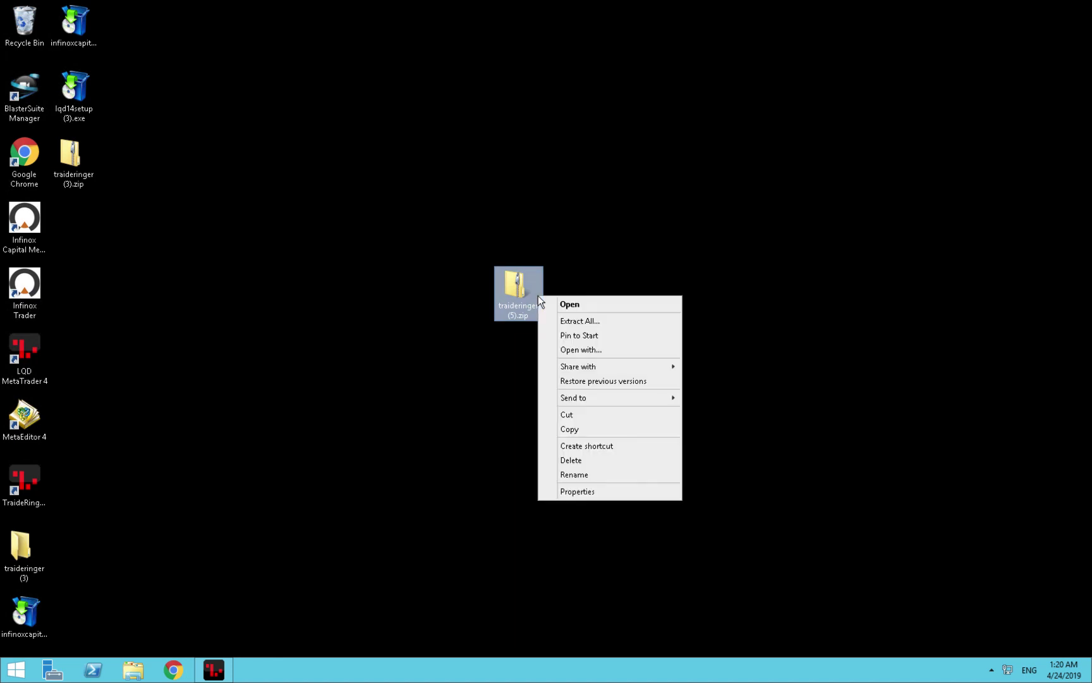
pyautogui.click(585, 322)
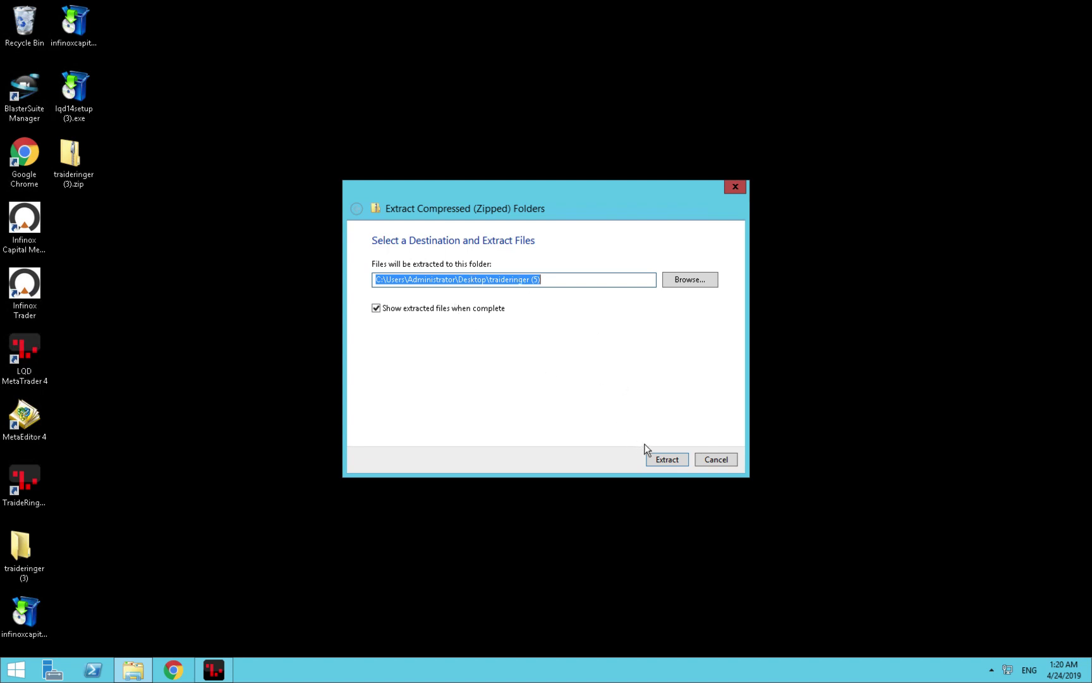
pyautogui.click(665, 458)
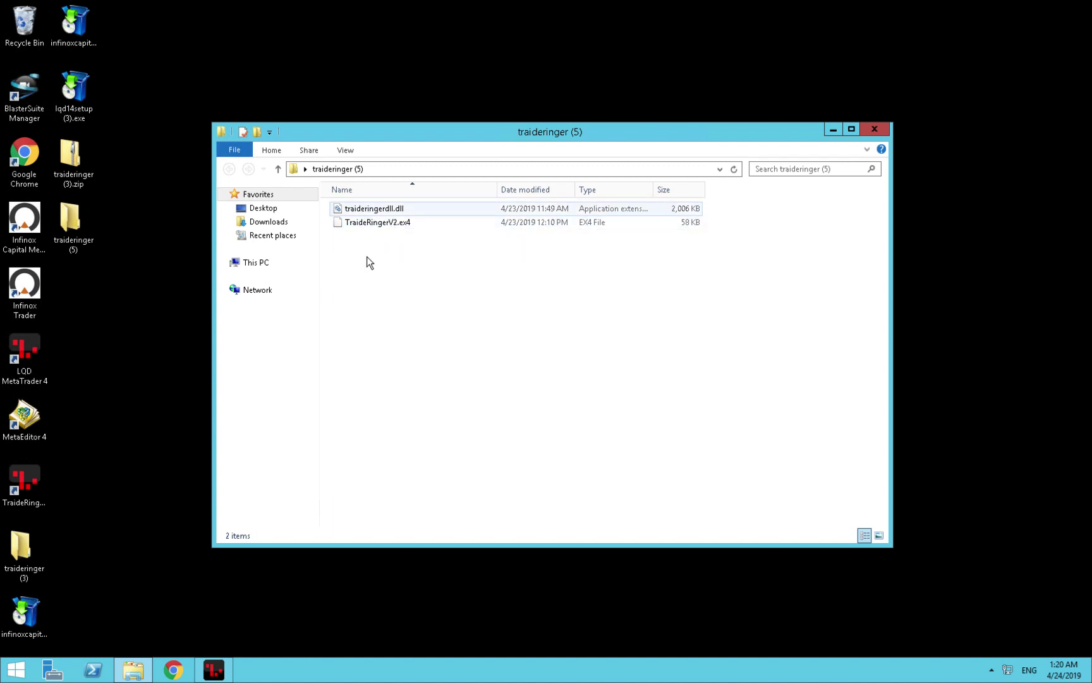
# Return to MetaTrader 4, check the server connection, and open the terminal's data folder via File menu.
pyautogui.click(216, 672)
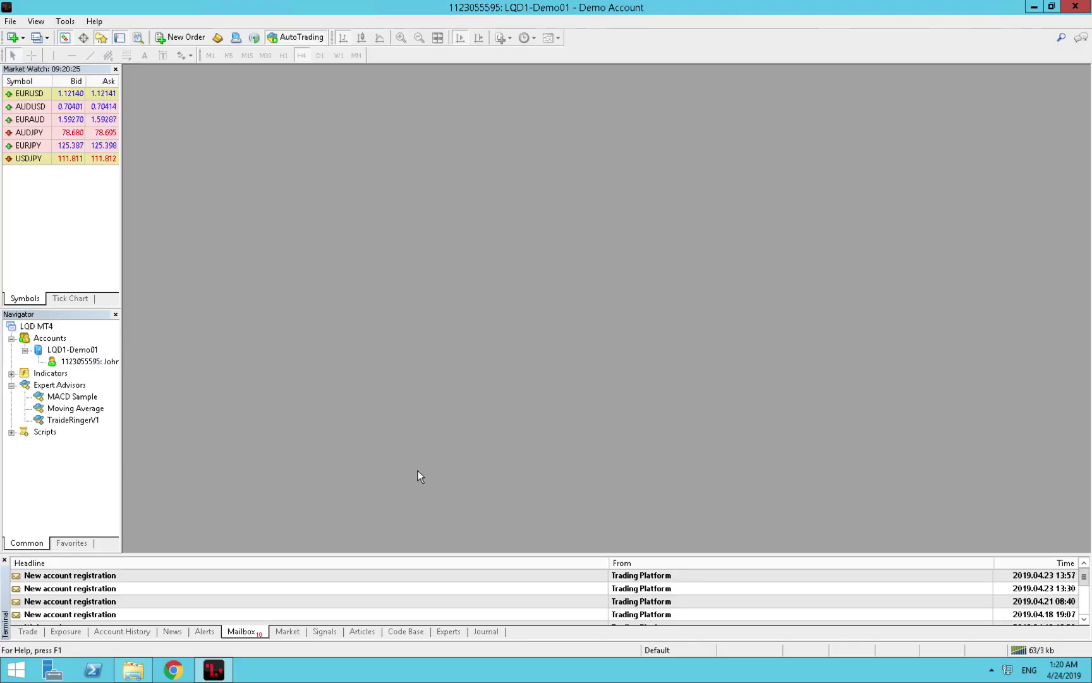
pyautogui.click(1037, 650)
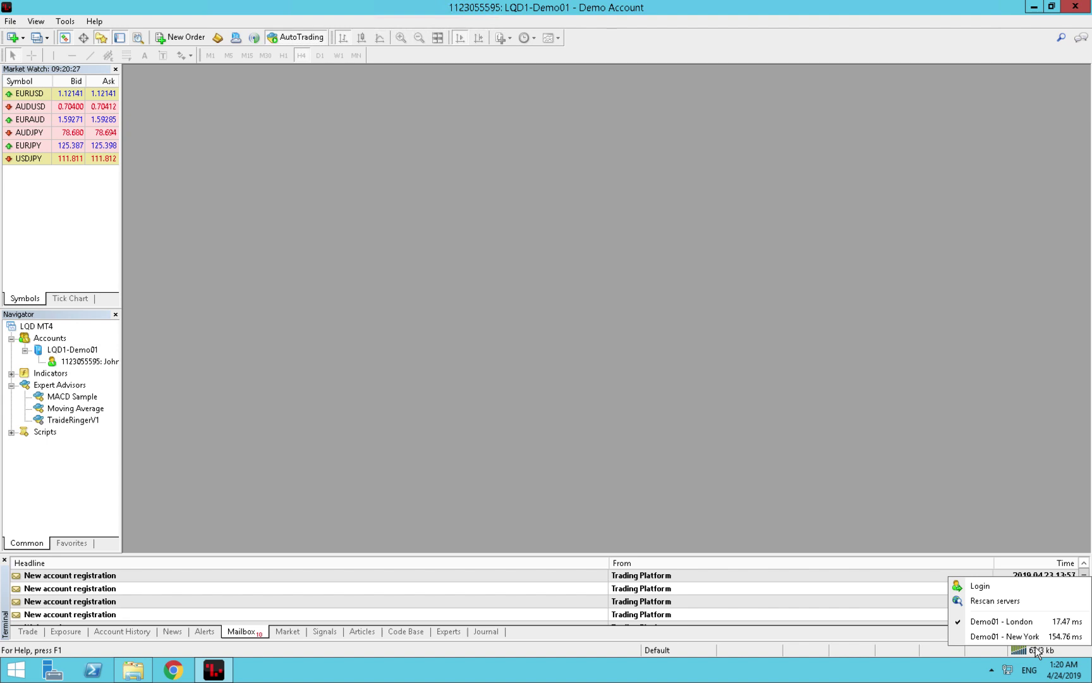
pyautogui.click(904, 405)
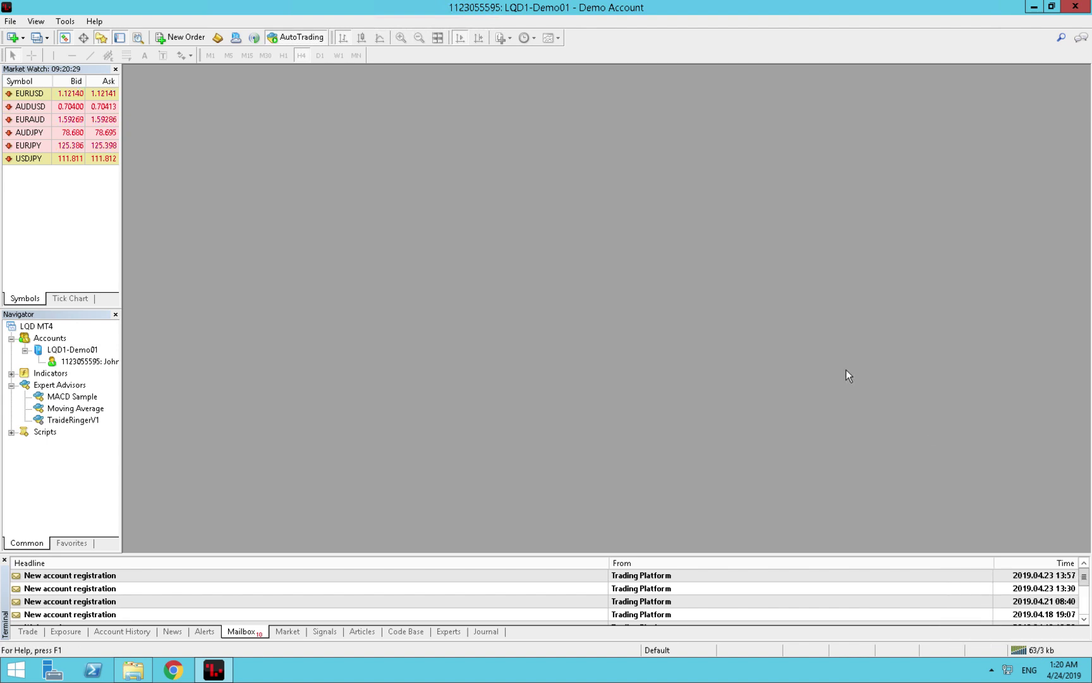
pyautogui.click(11, 21)
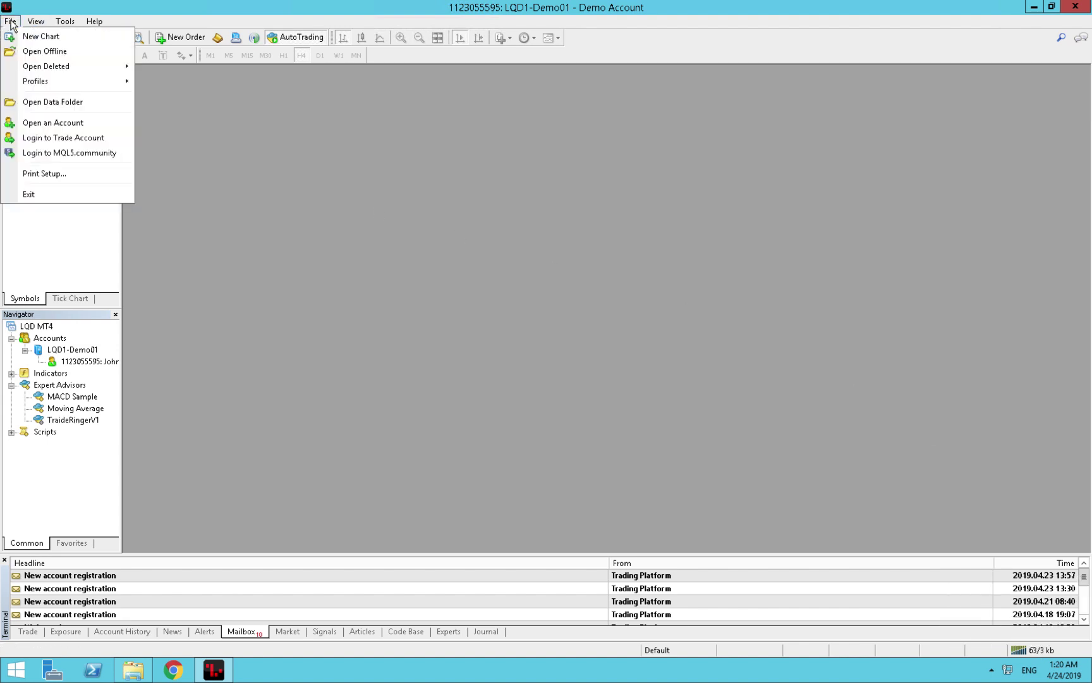
pyautogui.click(71, 103)
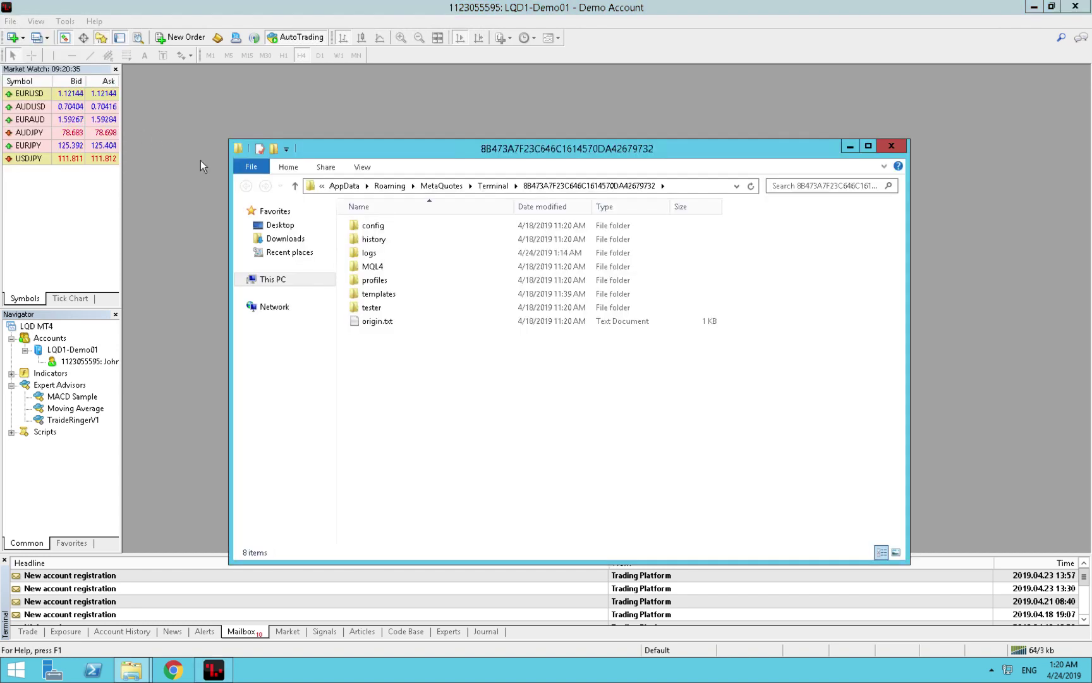
# Copy TraideRingerV2.ex4 from the Desktop's traideringer (5) folder, then go back to the data folder.
pyautogui.click(282, 225)
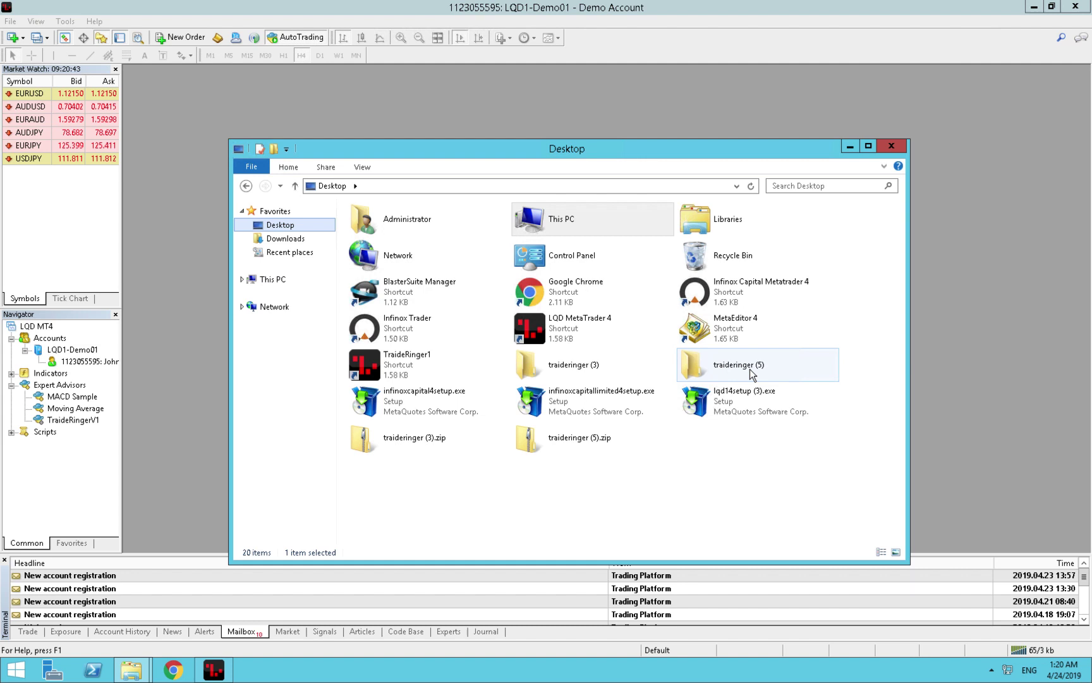
pyautogui.doubleClick(724, 366)
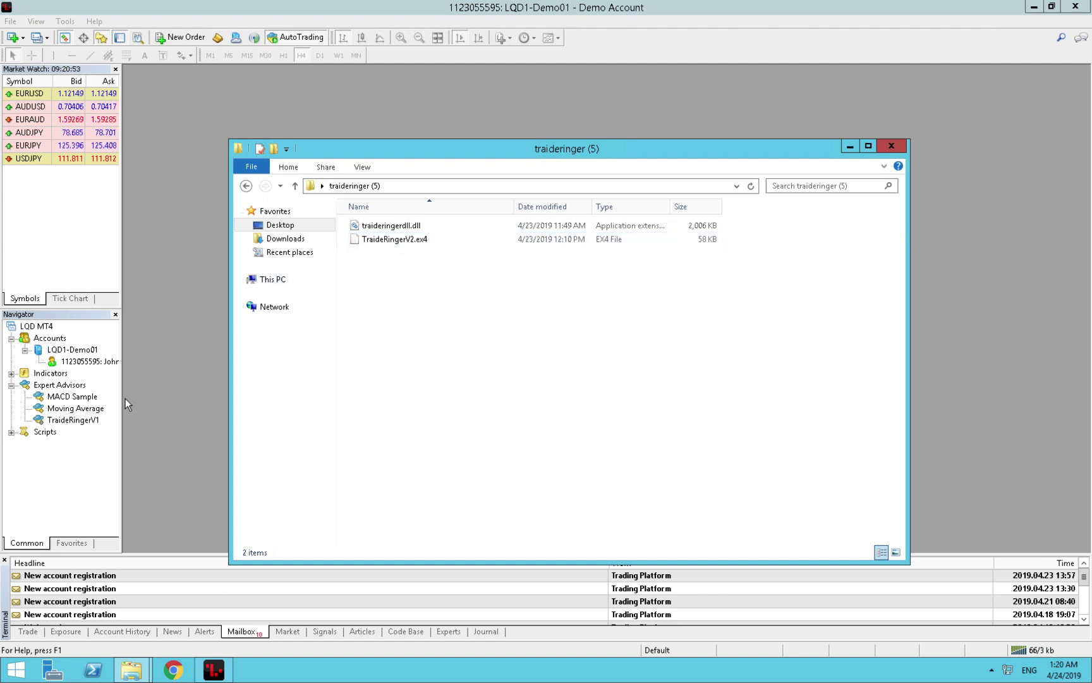
pyautogui.click(403, 239)
pyautogui.rightClick(402, 239)
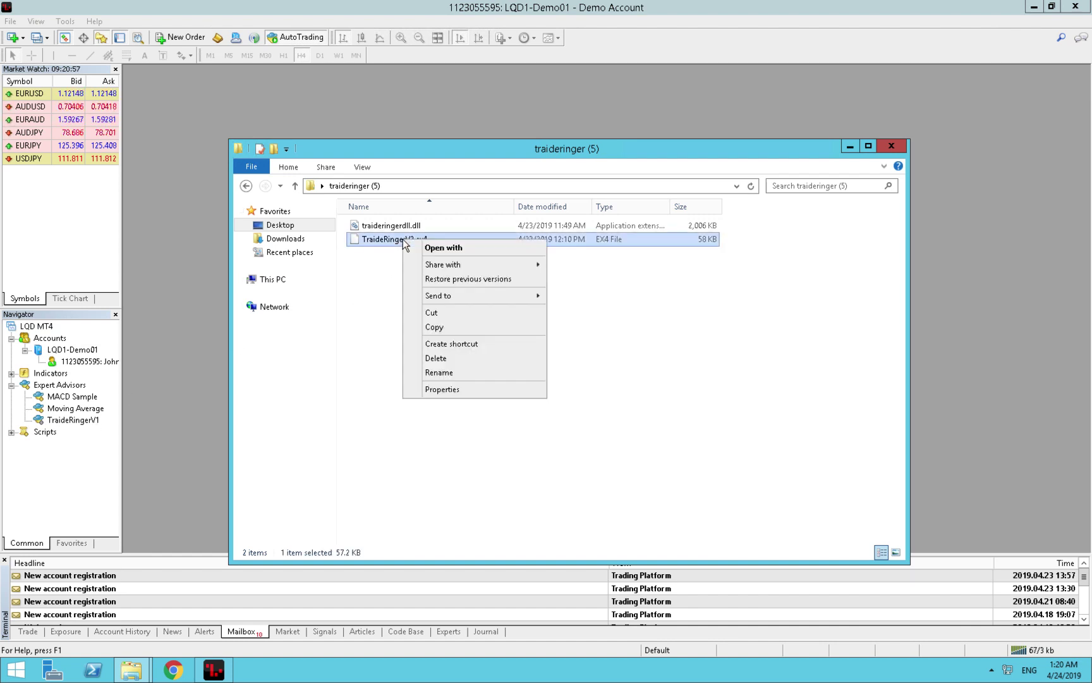
pyautogui.click(443, 328)
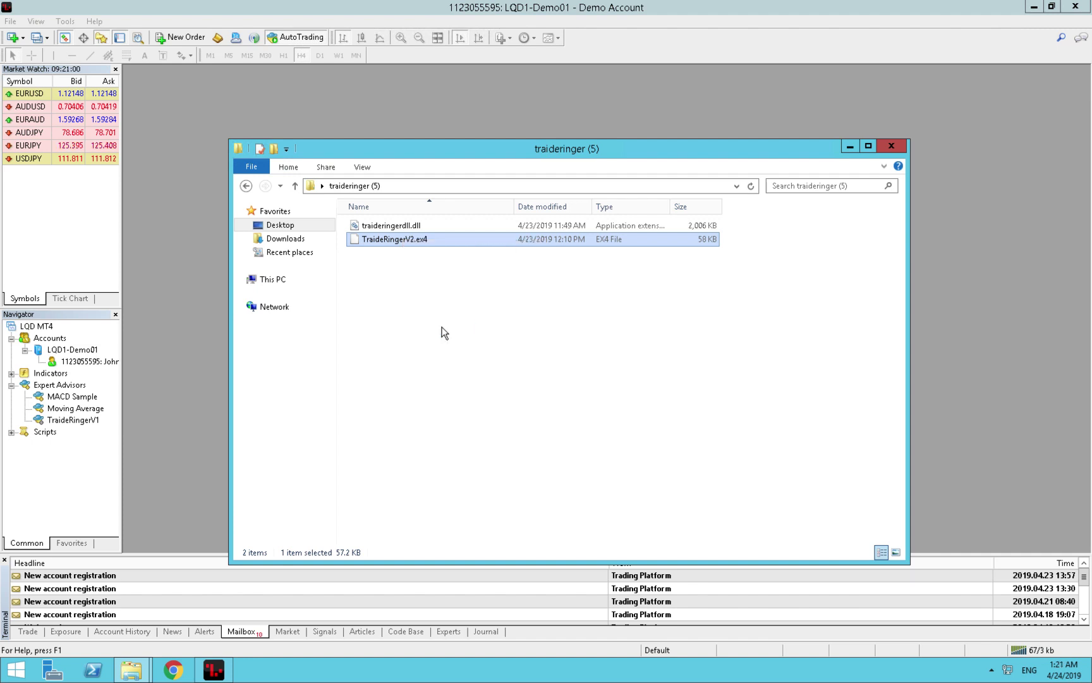
pyautogui.click(246, 186)
pyautogui.click(246, 186)
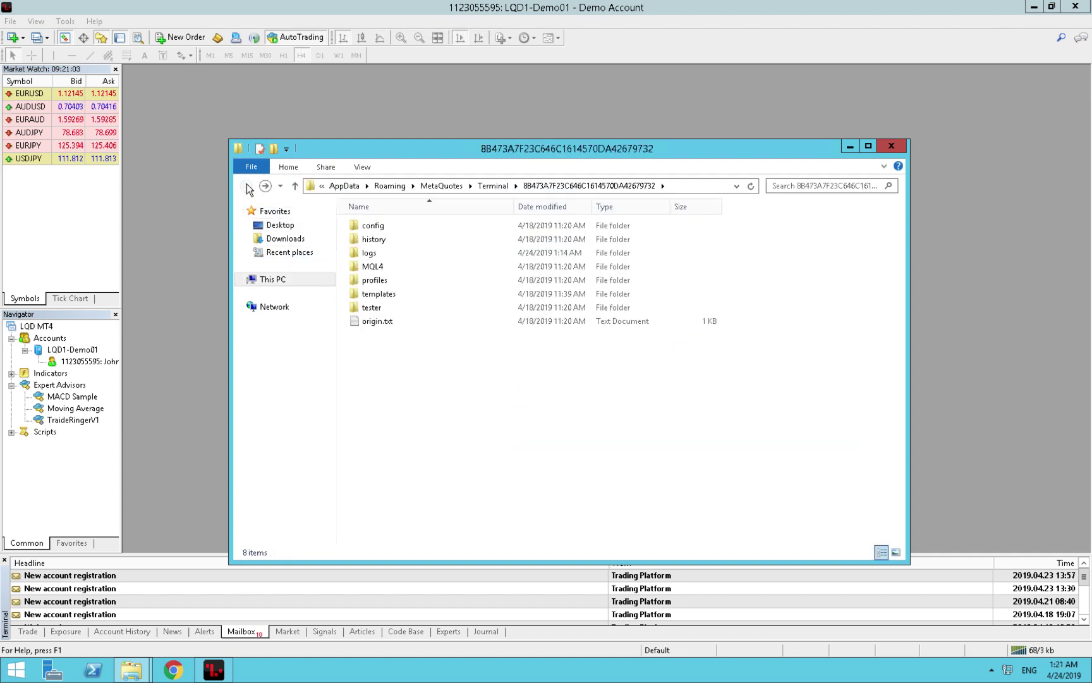
# In MQL4\Experts, delete TraideRingerV1.ex4 and paste TraideRingerV2.ex4 in its place.
pyautogui.doubleClick(382, 268)
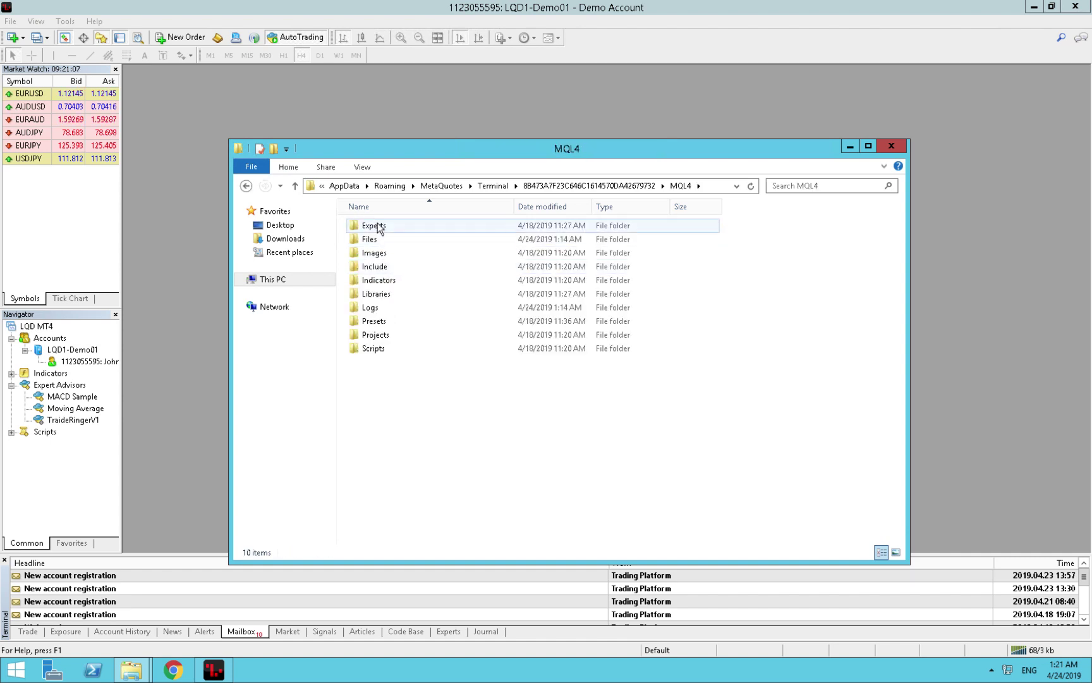
pyautogui.doubleClick(379, 226)
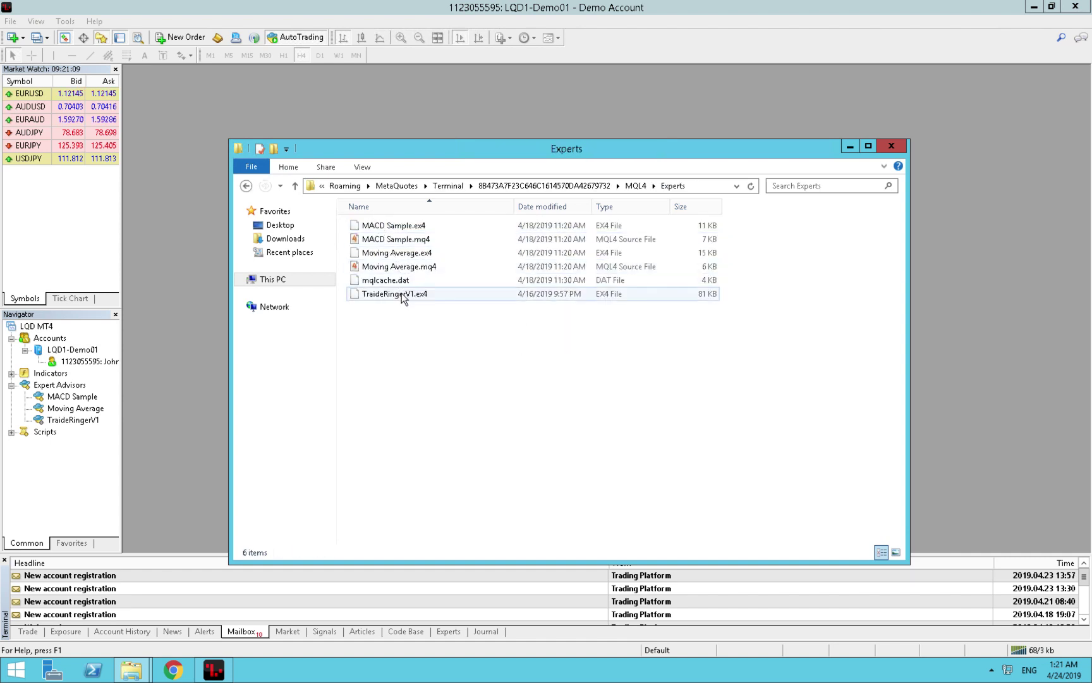
pyautogui.click(400, 292)
pyautogui.rightClick(401, 292)
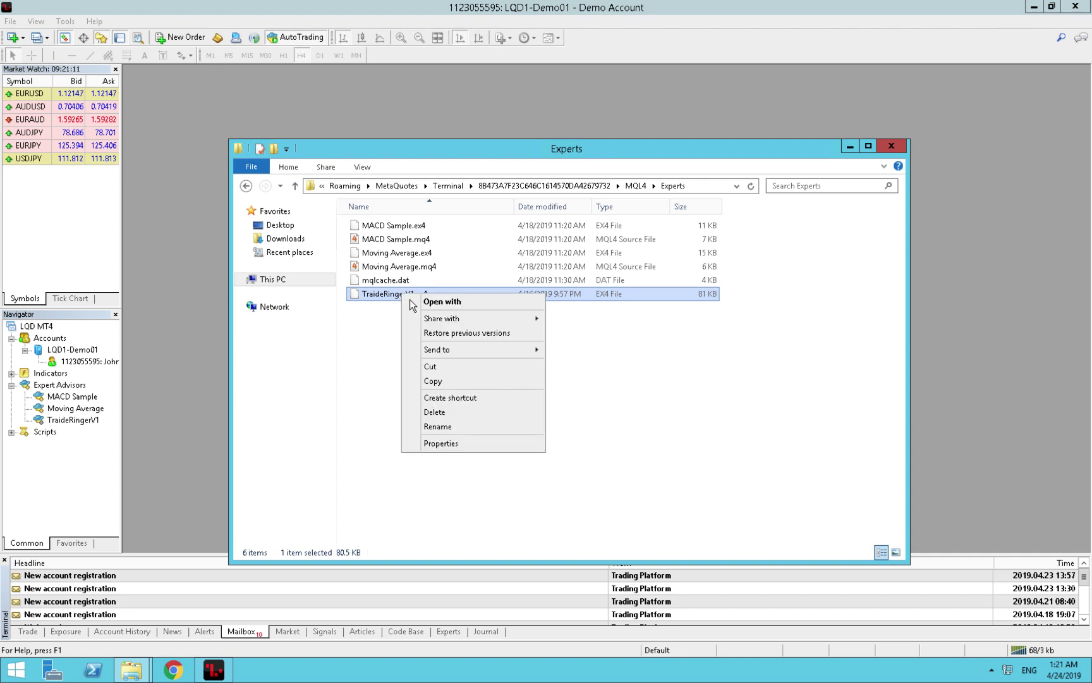
pyautogui.click(449, 413)
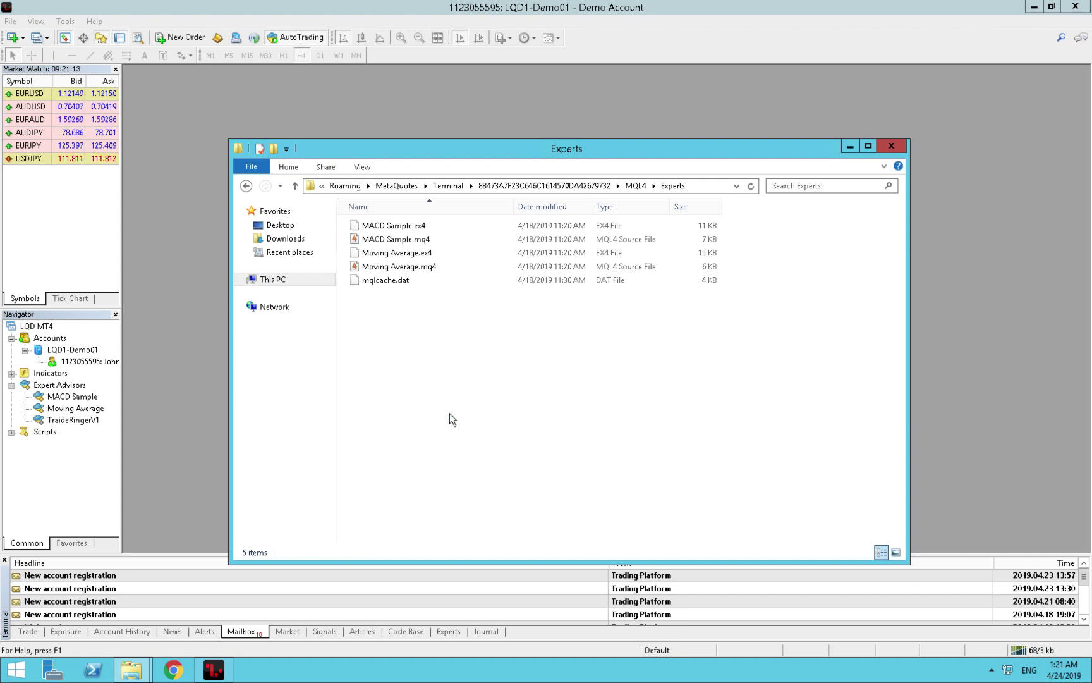
pyautogui.rightClick(412, 347)
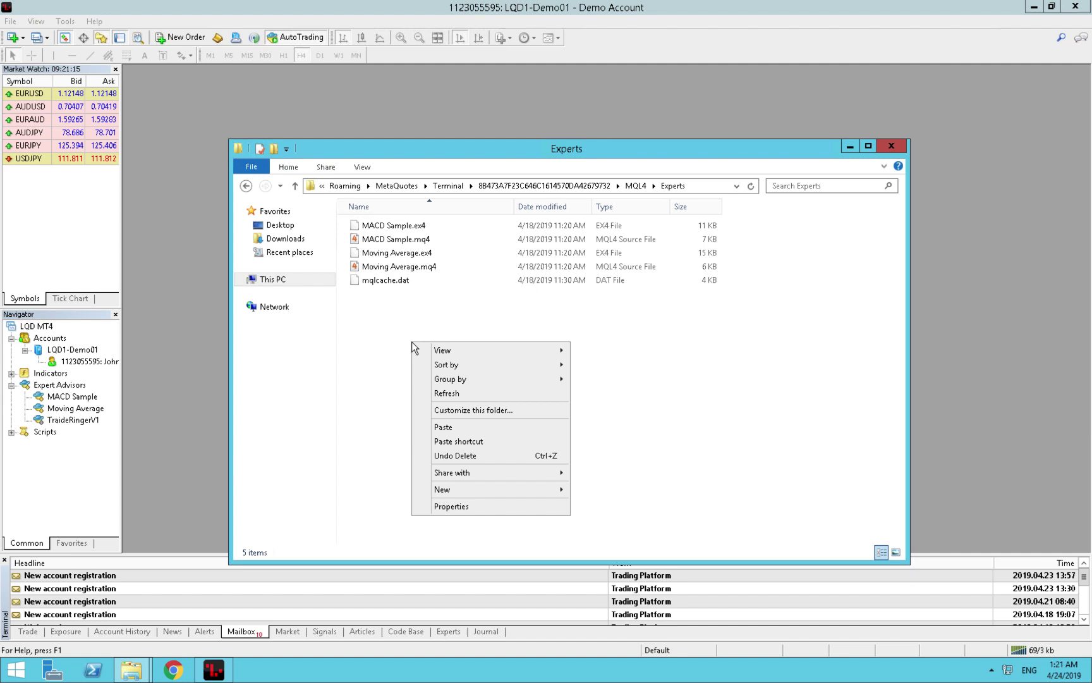
pyautogui.click(459, 427)
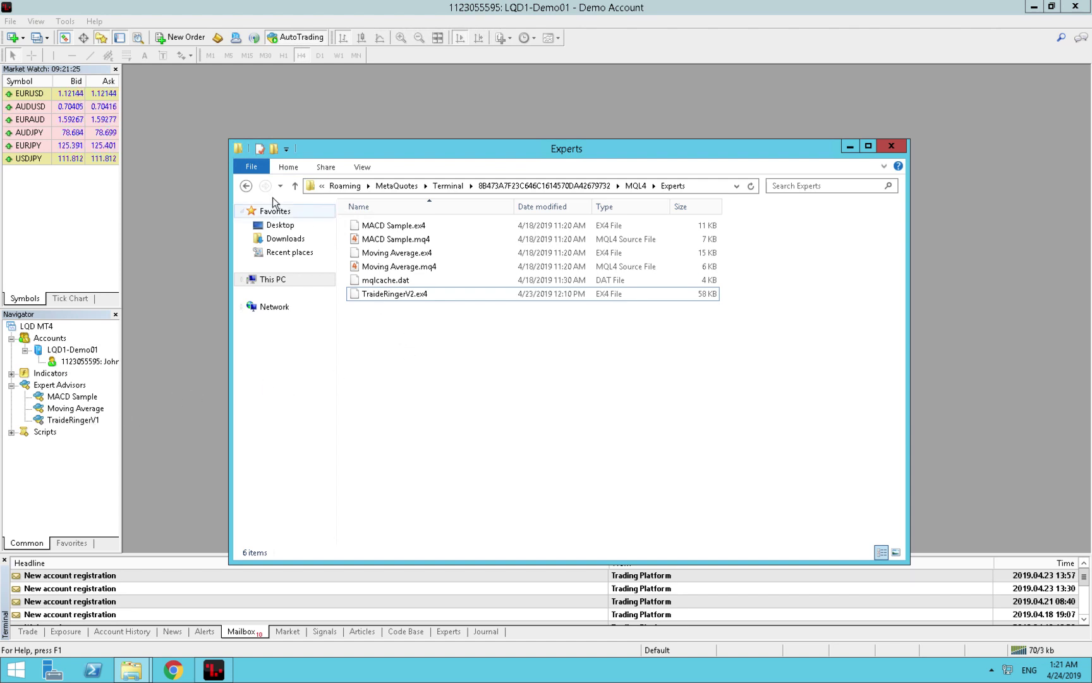
# Navigate back to the Desktop and open the traideringer (5) folder.
pyautogui.click(246, 187)
pyautogui.click(245, 188)
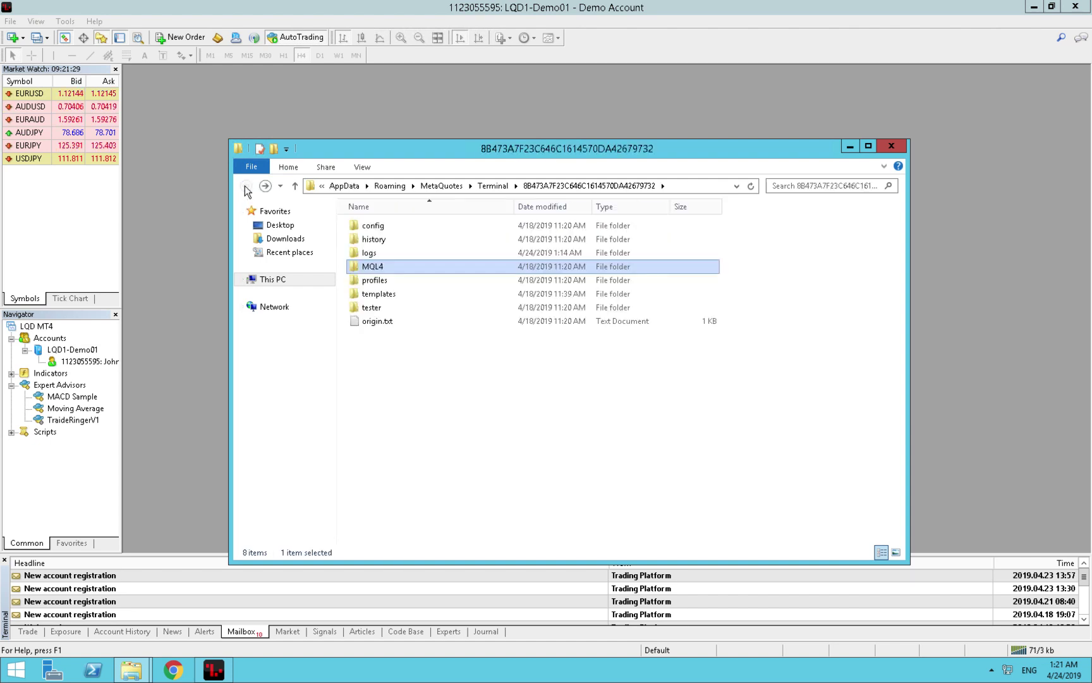
pyautogui.click(278, 225)
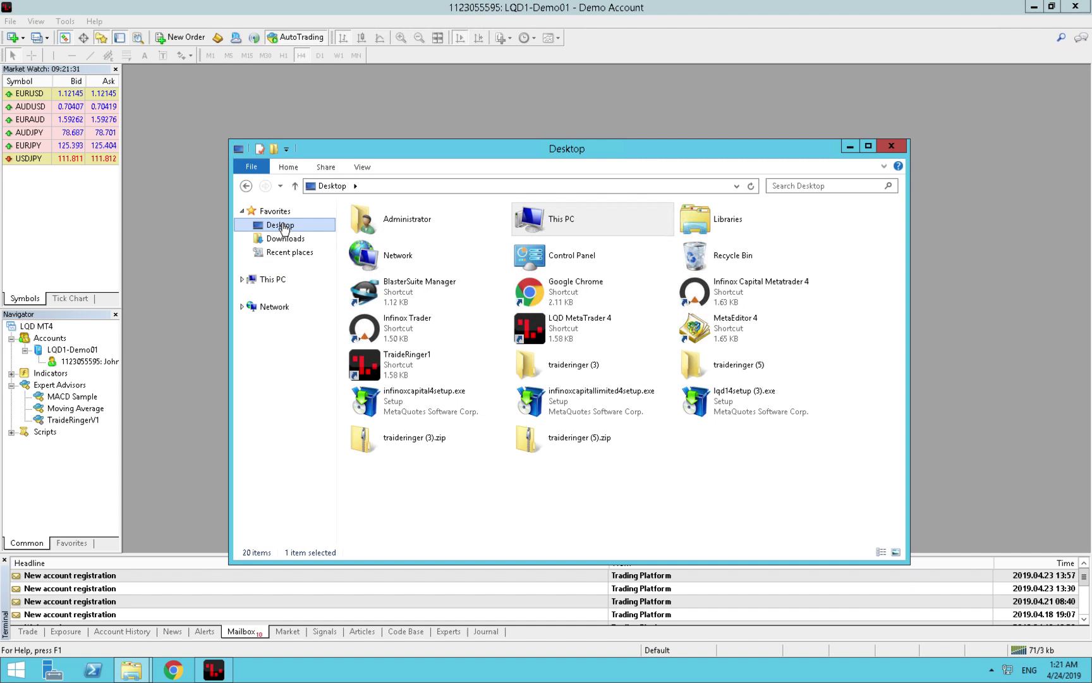
pyautogui.doubleClick(704, 355)
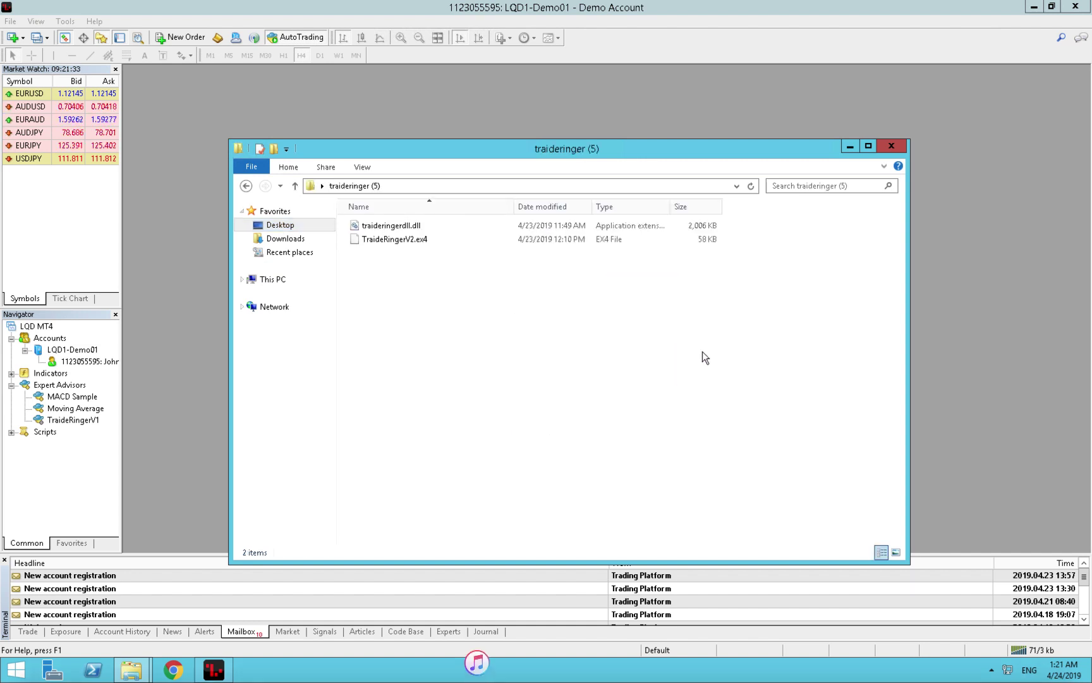
# Copy the new traideringerdll.dll, dismissing the system file warning.
pyautogui.doubleClick(410, 225)
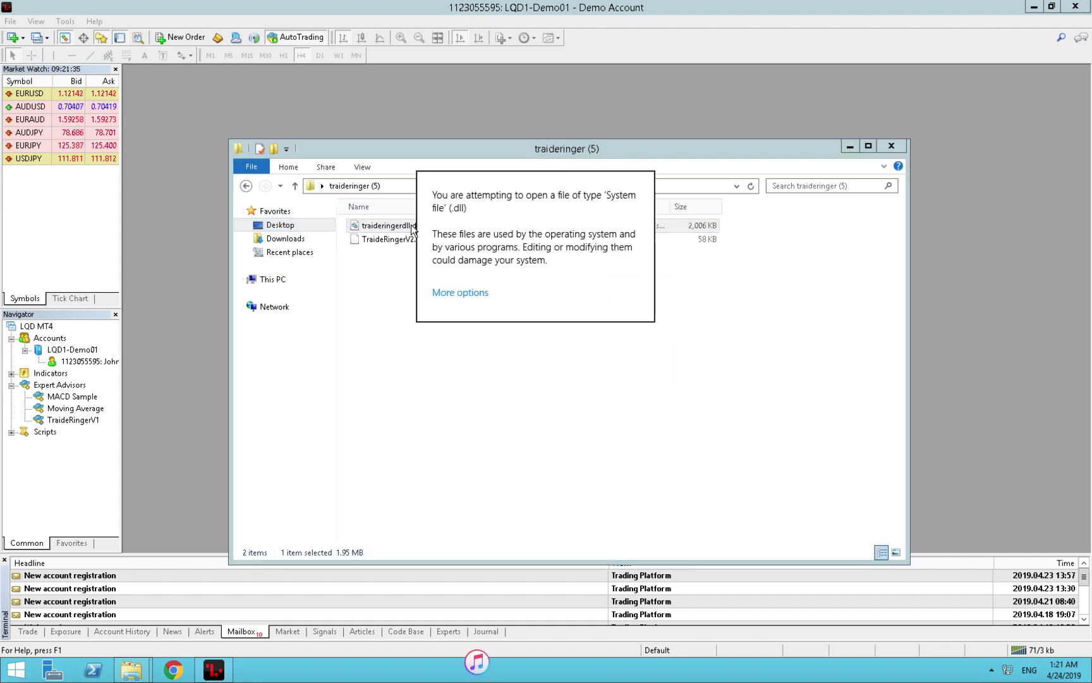
pyautogui.click(389, 331)
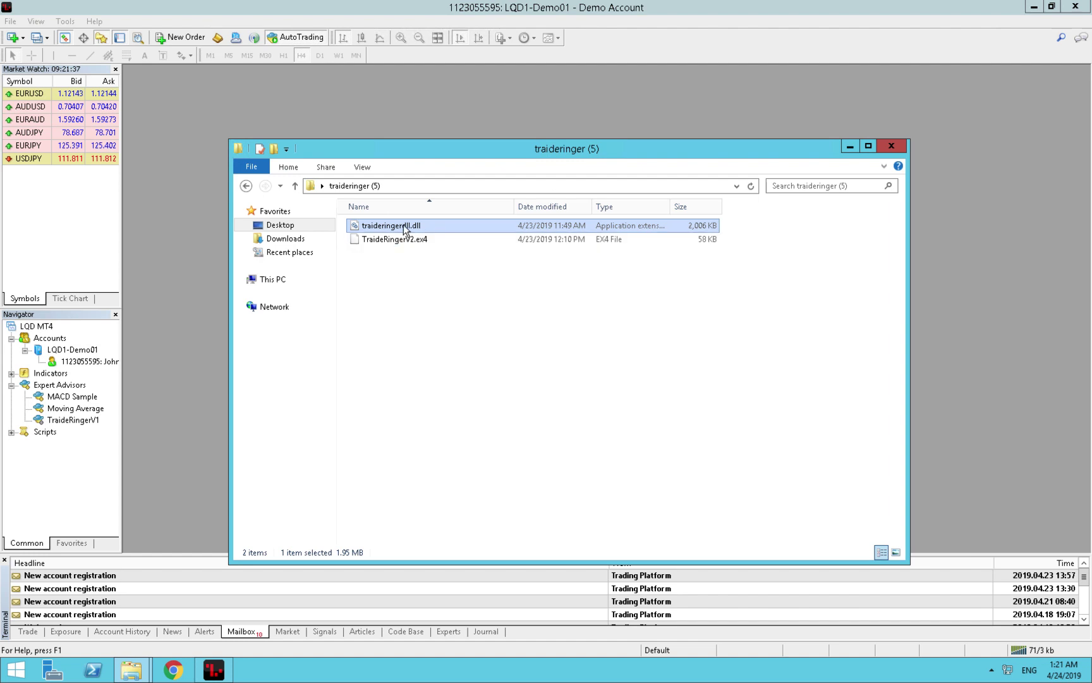
pyautogui.rightClick(405, 229)
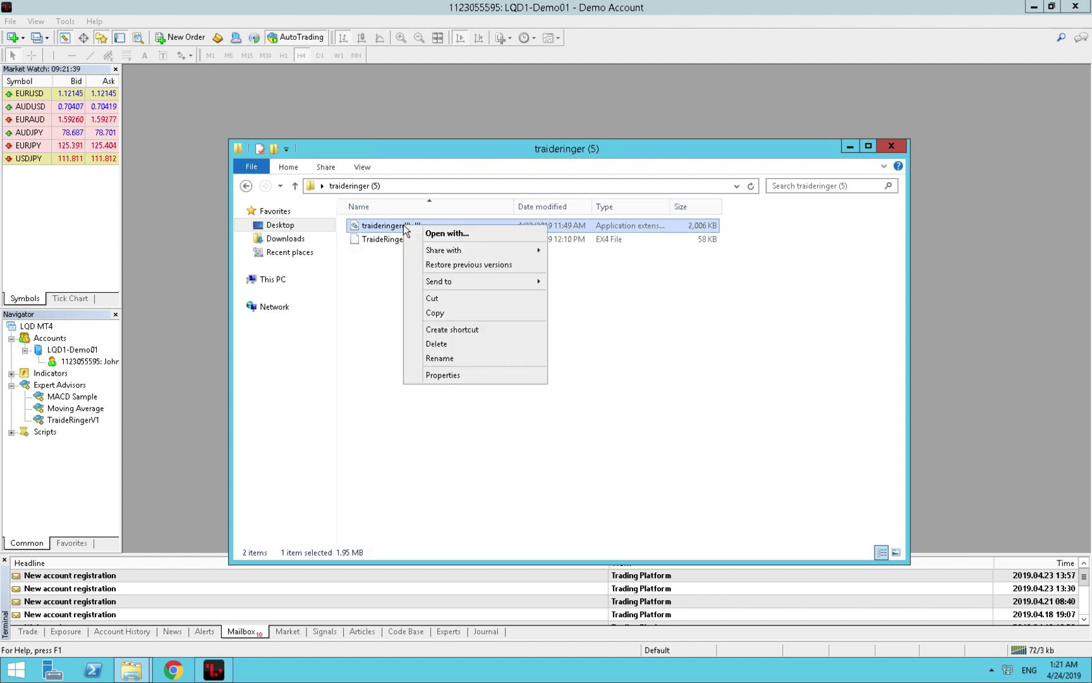
pyautogui.click(433, 313)
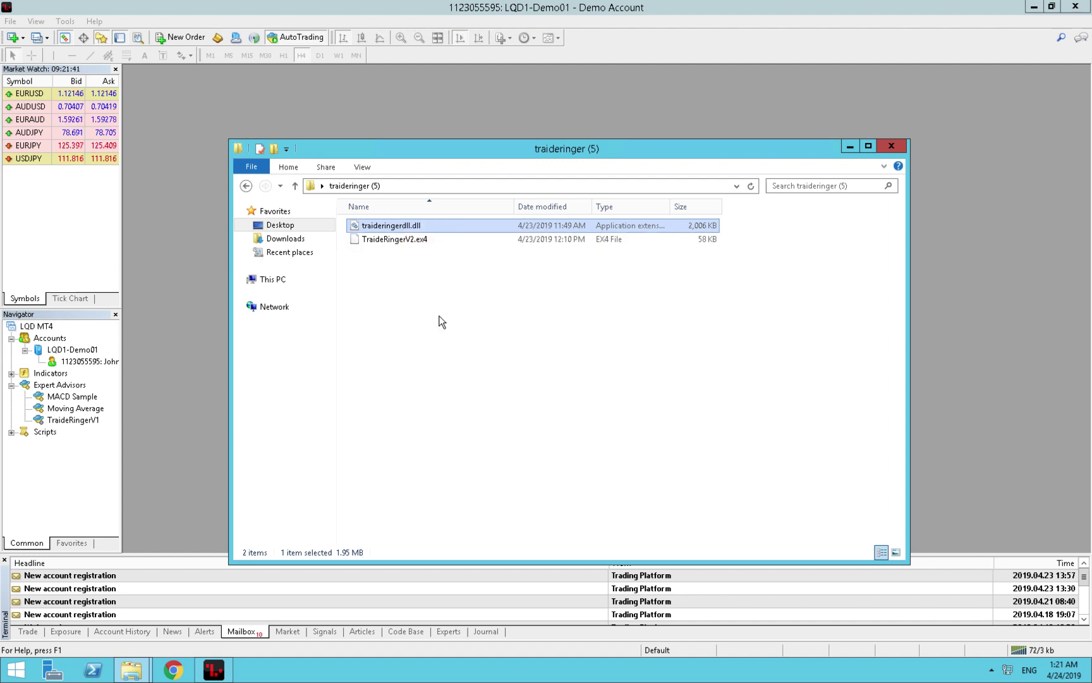
# In MQL4\Libraries, delete the old traideringerdll.dll and paste the new copy.
pyautogui.click(246, 186)
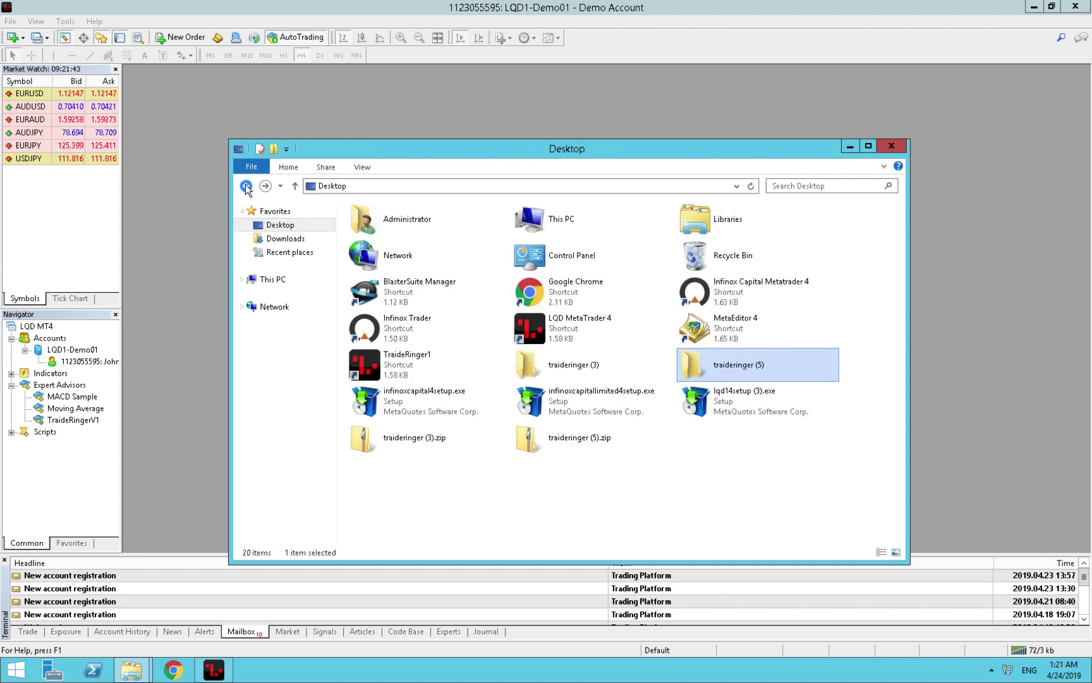
pyautogui.click(245, 186)
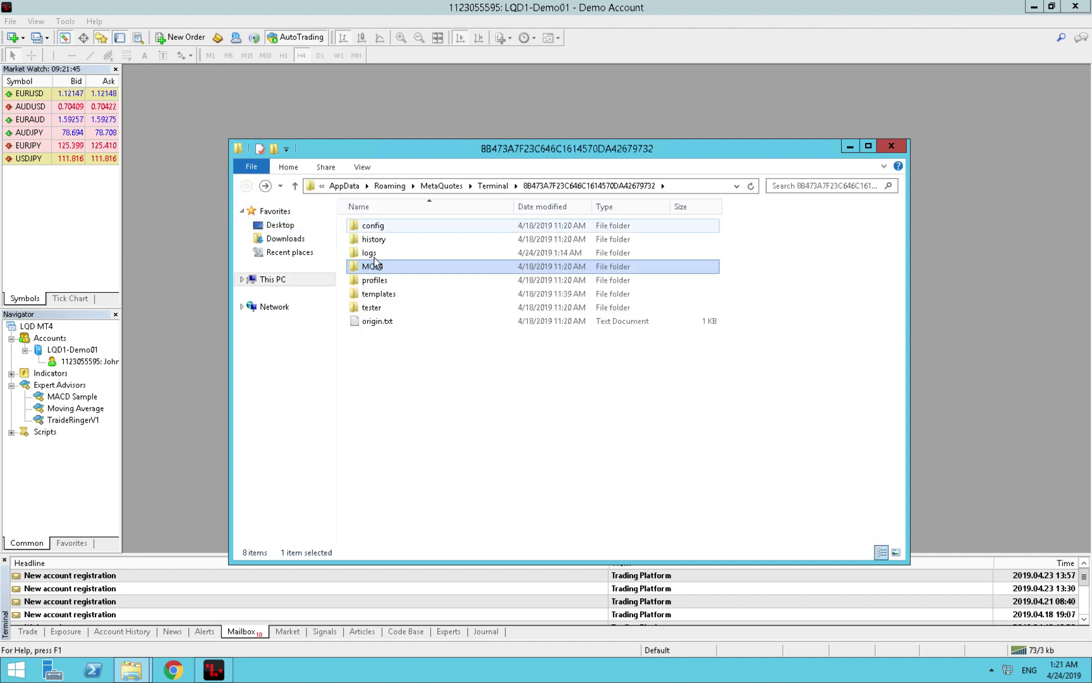
pyautogui.doubleClick(381, 269)
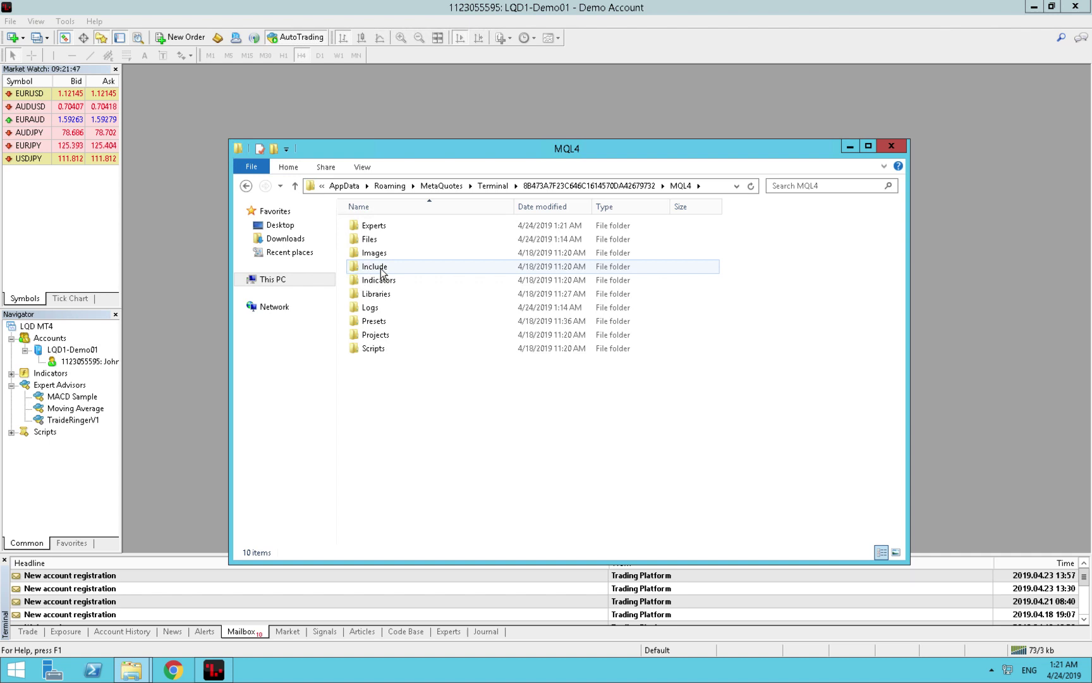
pyautogui.doubleClick(375, 294)
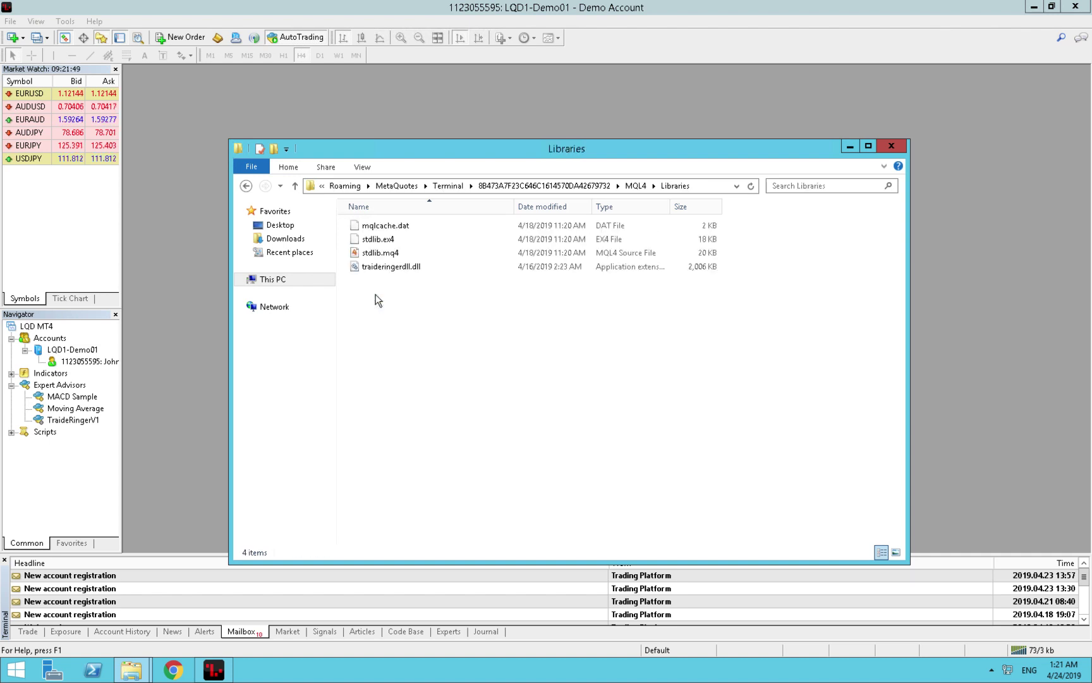
pyautogui.click(401, 268)
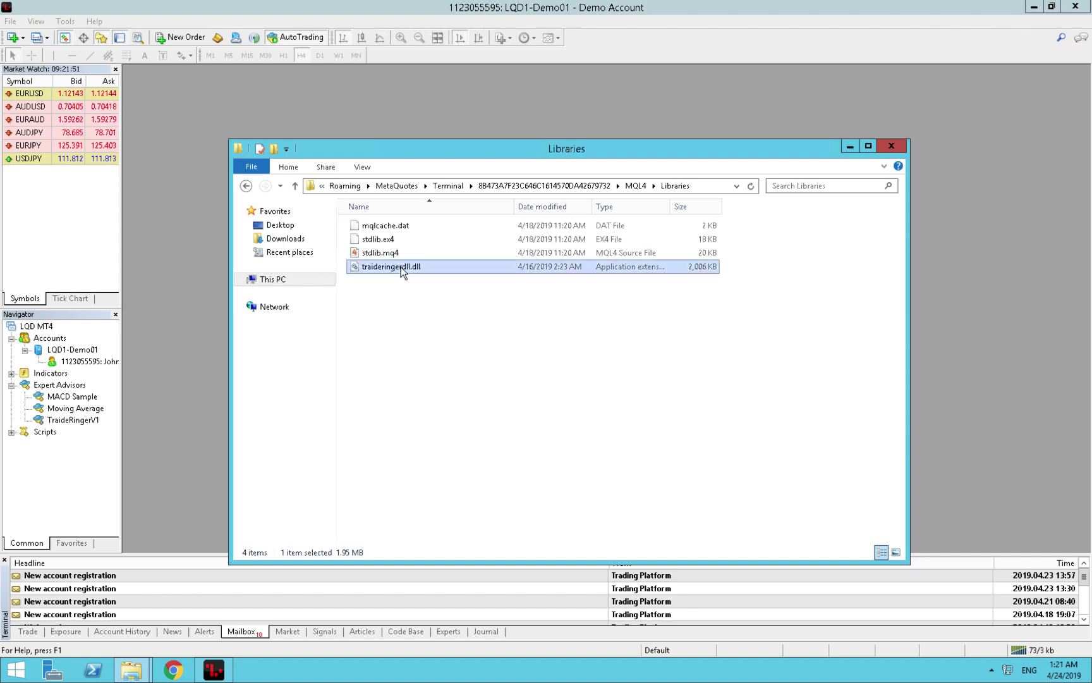
pyautogui.rightClick(401, 267)
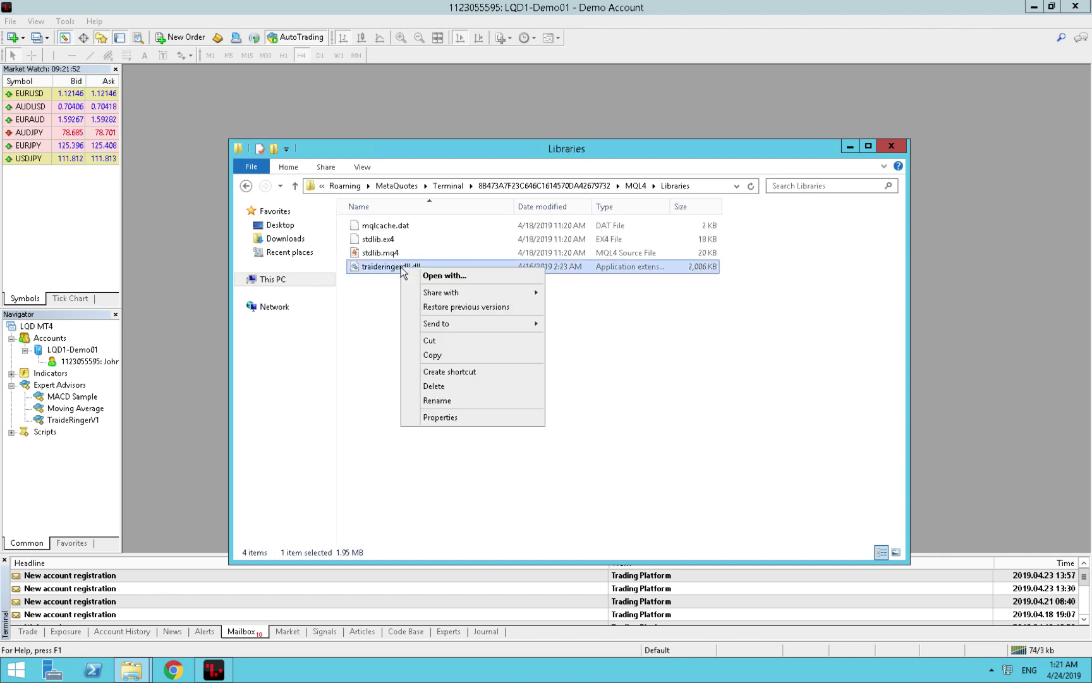
pyautogui.click(436, 387)
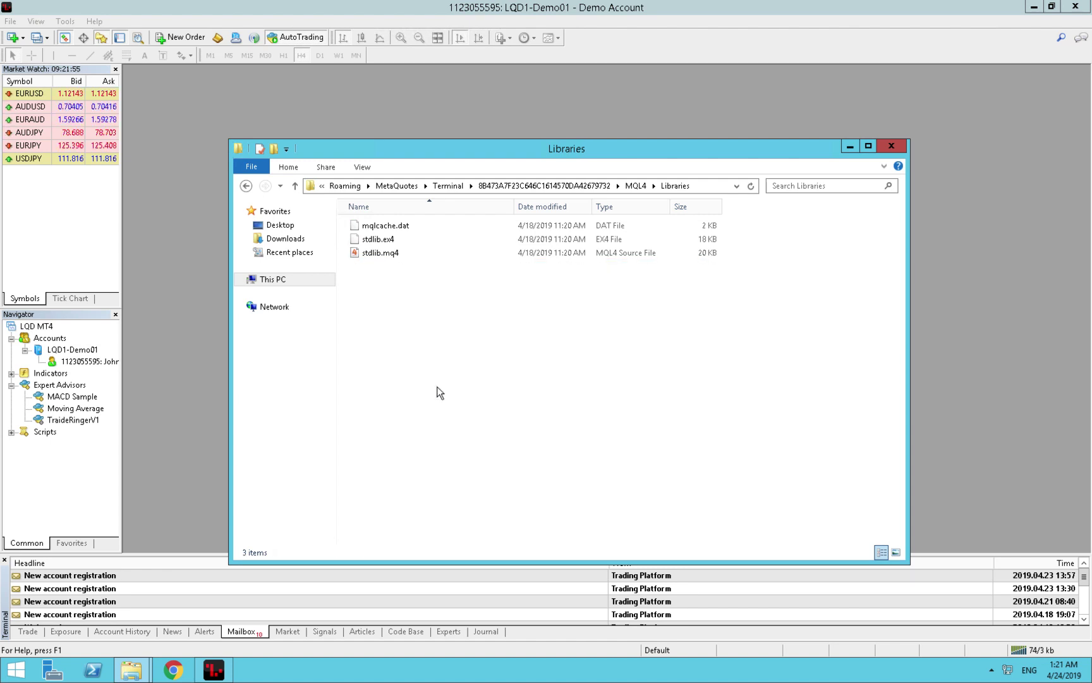
pyautogui.rightClick(437, 387)
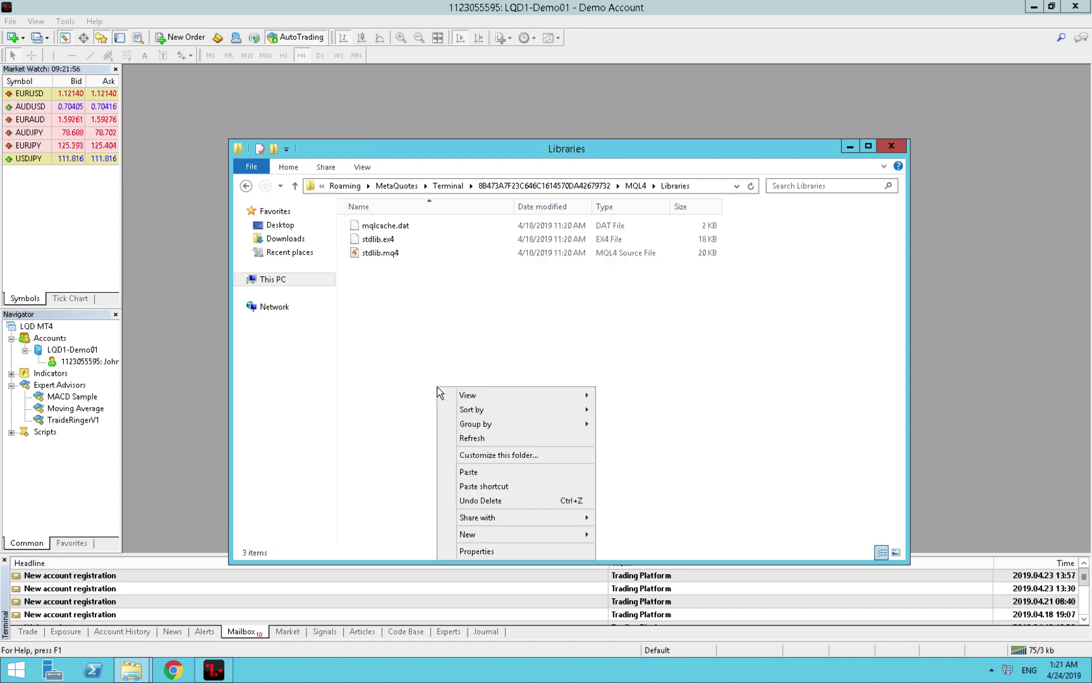
pyautogui.click(478, 475)
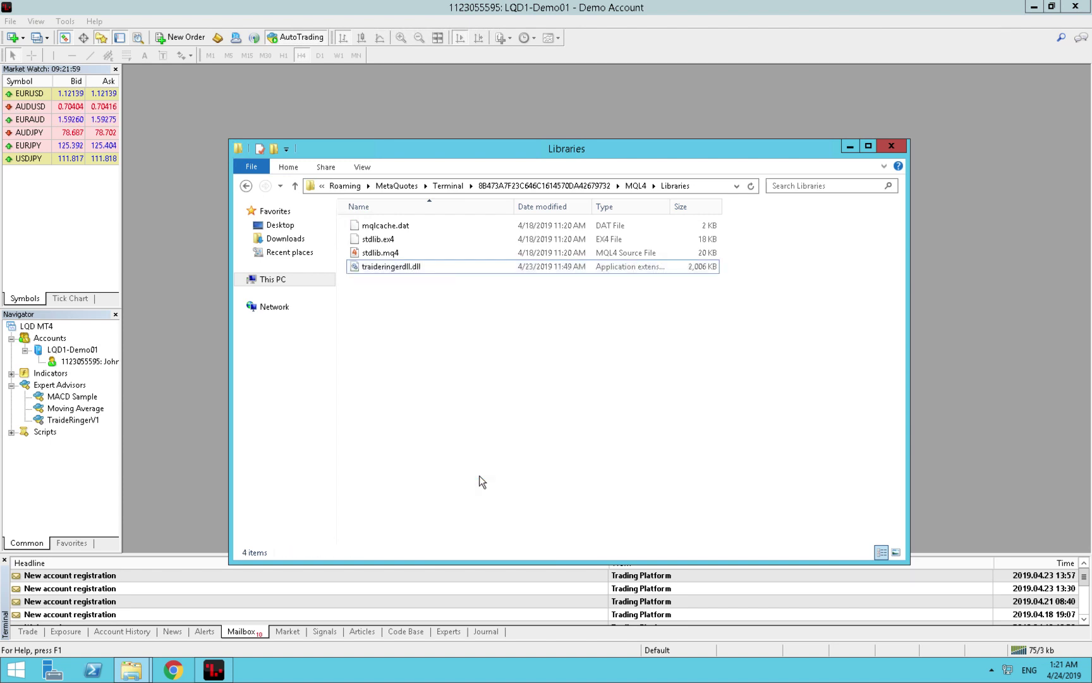
# Close File Explorer and refresh Expert Advisors in the Navigator so TraideRingerV2 appears.
pyautogui.click(891, 146)
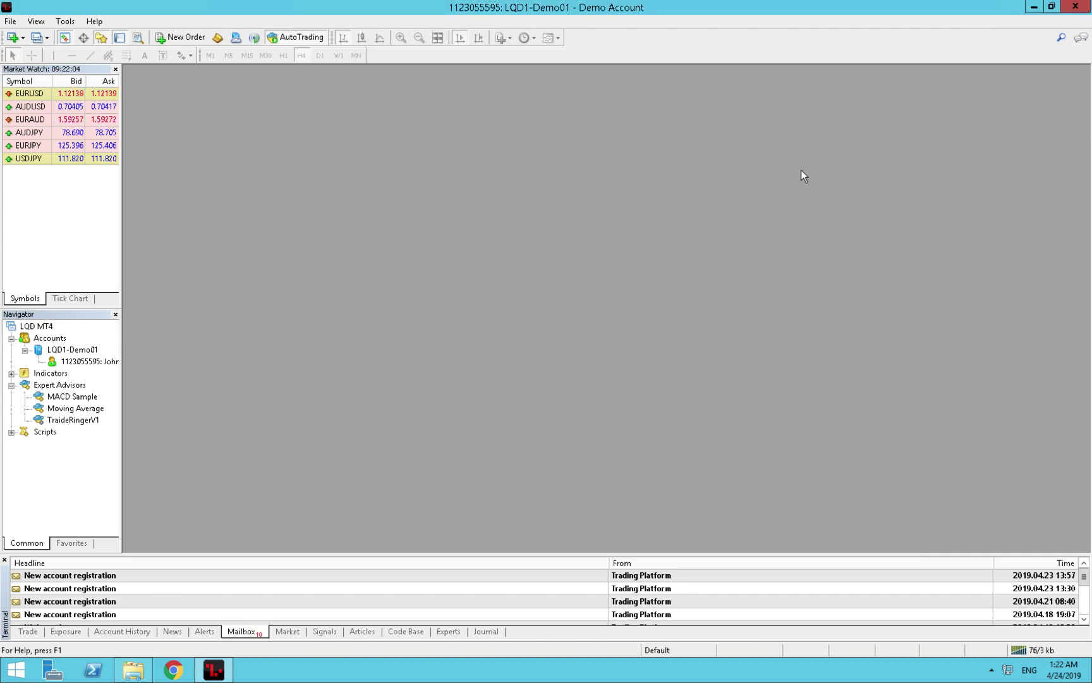
pyautogui.click(51, 386)
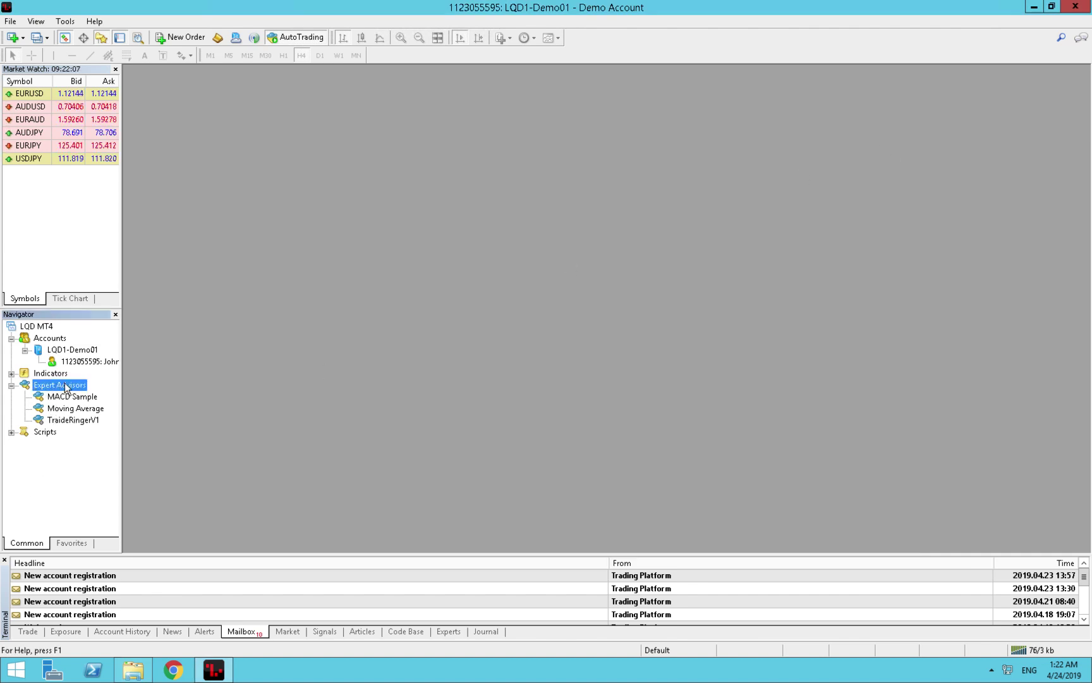
pyautogui.rightClick(65, 388)
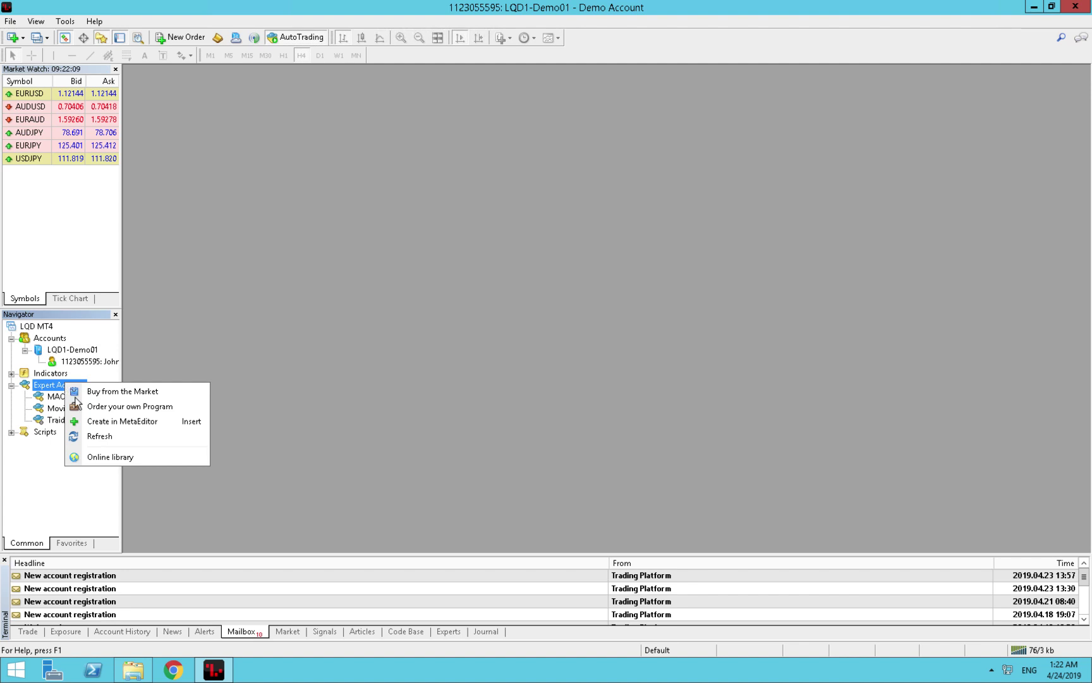
pyautogui.click(93, 436)
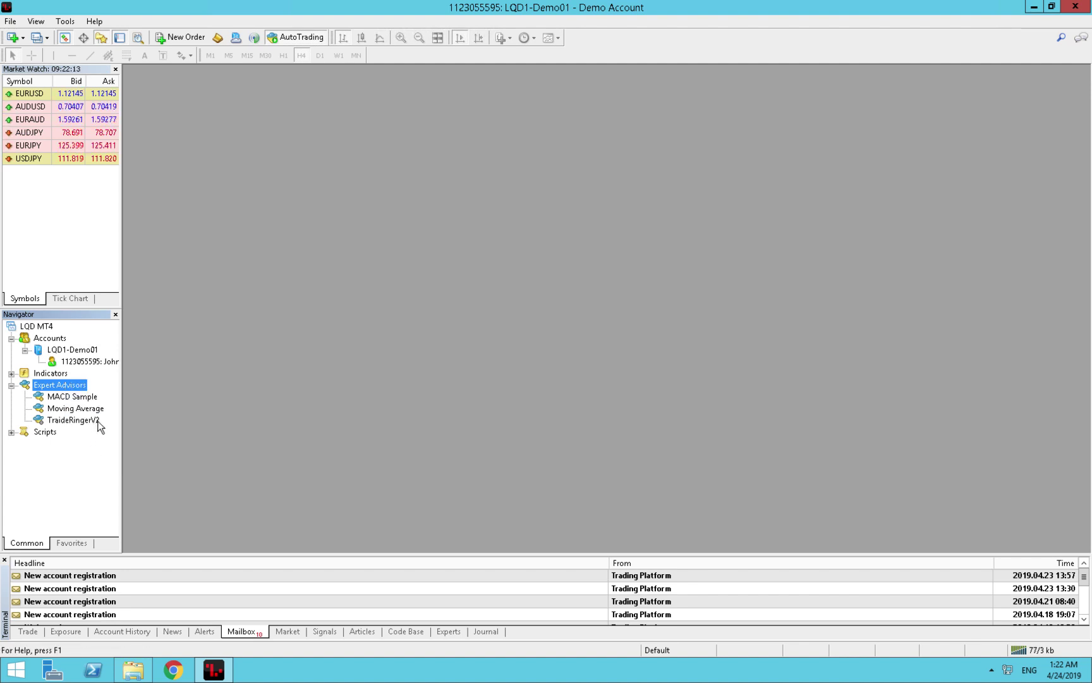
# Open a chart window for EURUSD from Market Watch.
pyautogui.click(38, 94)
pyautogui.rightClick(38, 93)
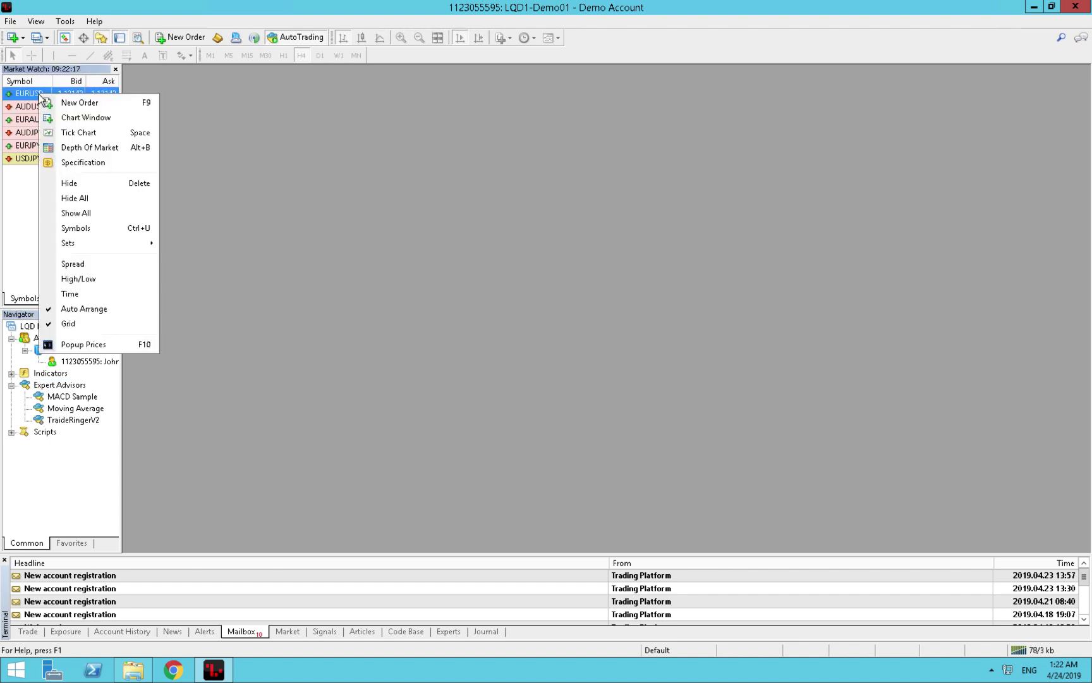
pyautogui.click(74, 119)
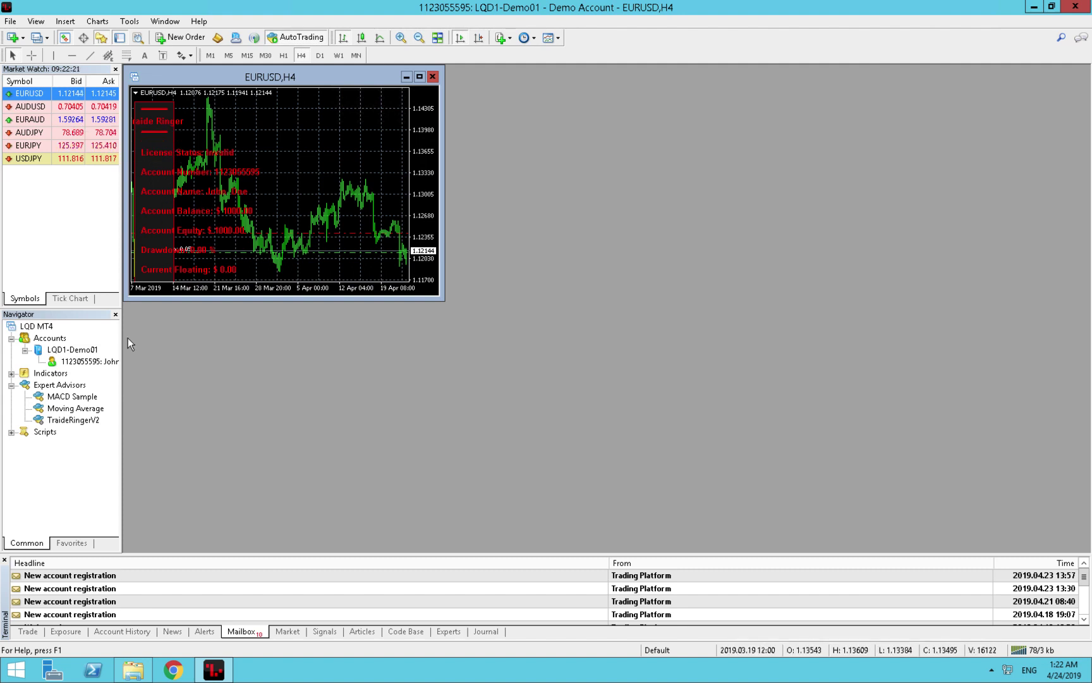
# Drop TraideRingerV2 onto the EURUSD H4 chart, allow Signals settings modification, and show its Inputs.
pyautogui.click(67, 421)
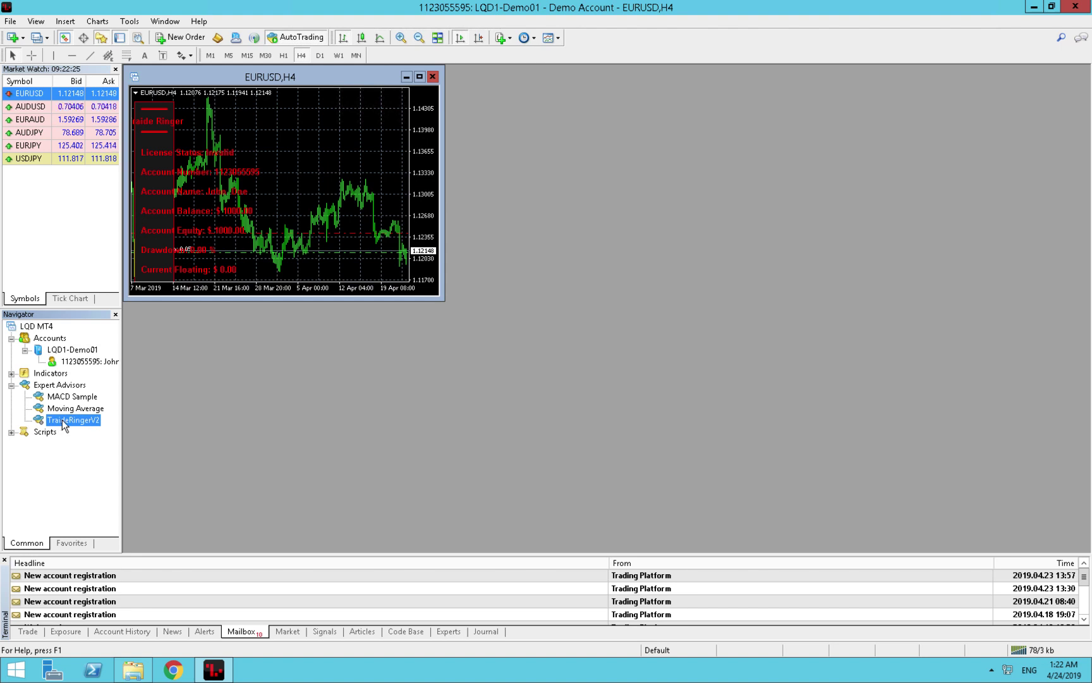
pyautogui.moveTo(66, 425); pyautogui.dragTo(289, 202)
pyautogui.moveTo(288, 200); pyautogui.dragTo(288, 200)
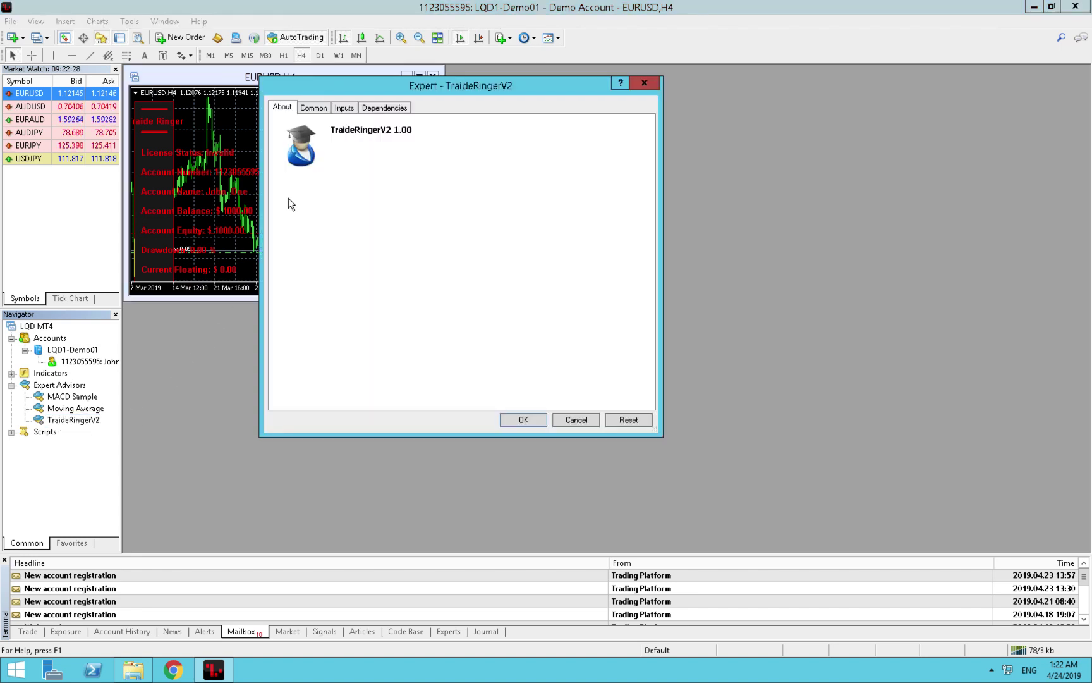
pyautogui.click(316, 109)
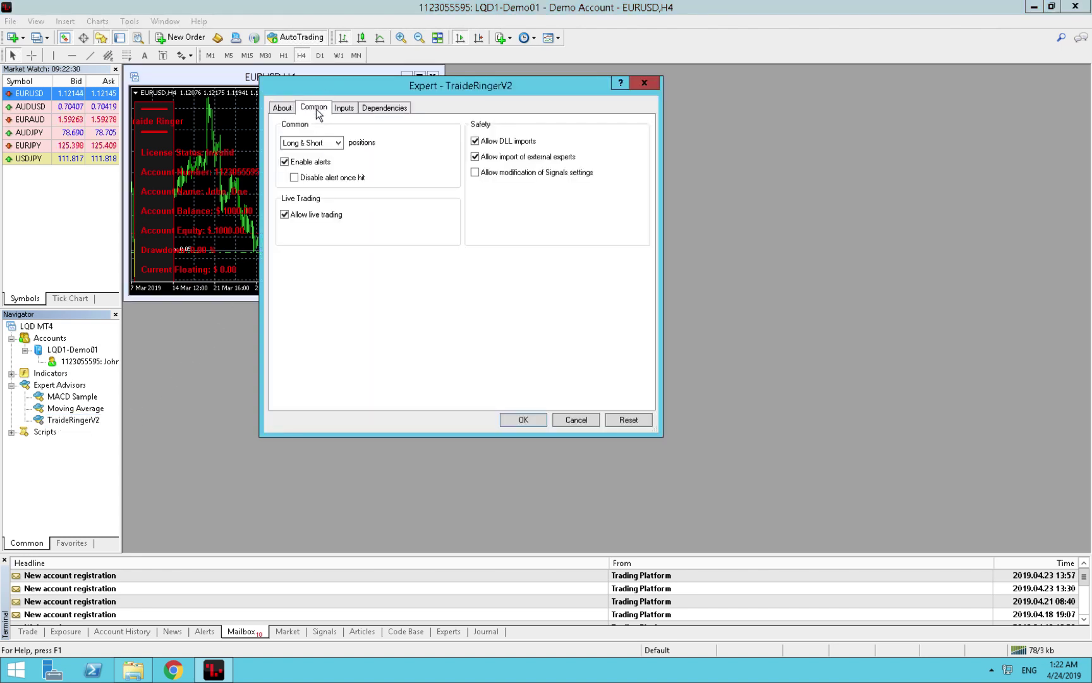
pyautogui.click(476, 173)
pyautogui.click(348, 109)
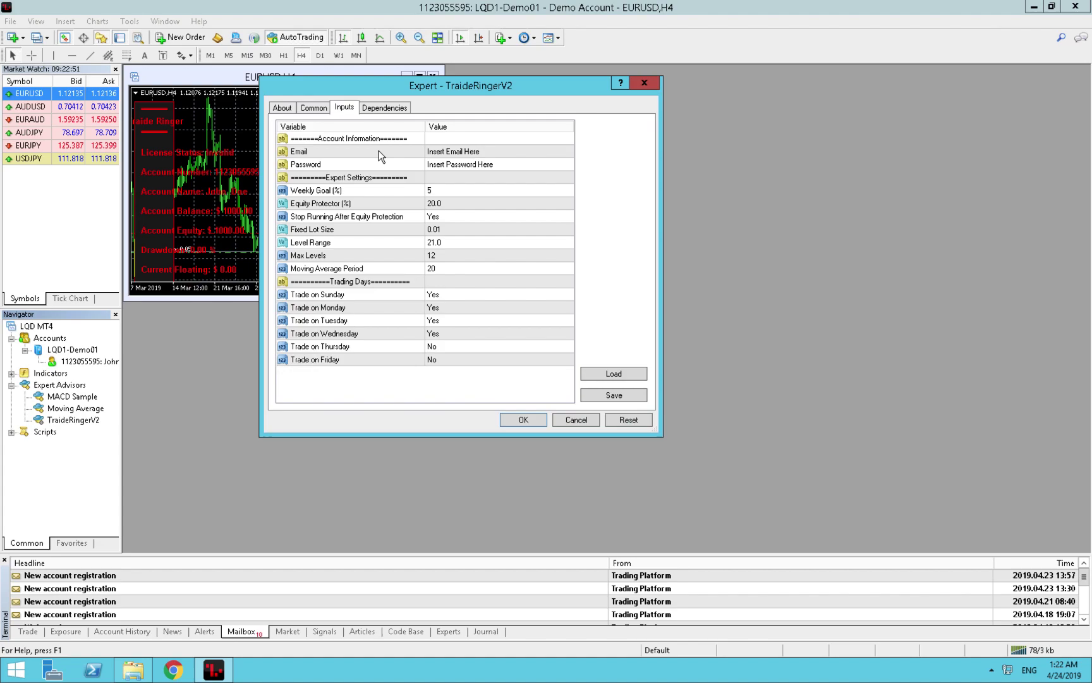
# Switch to the Mac browser, open Account > Profile, and copy the account's e-mail address.
pyautogui.hotkey('ctrl', 'Left')
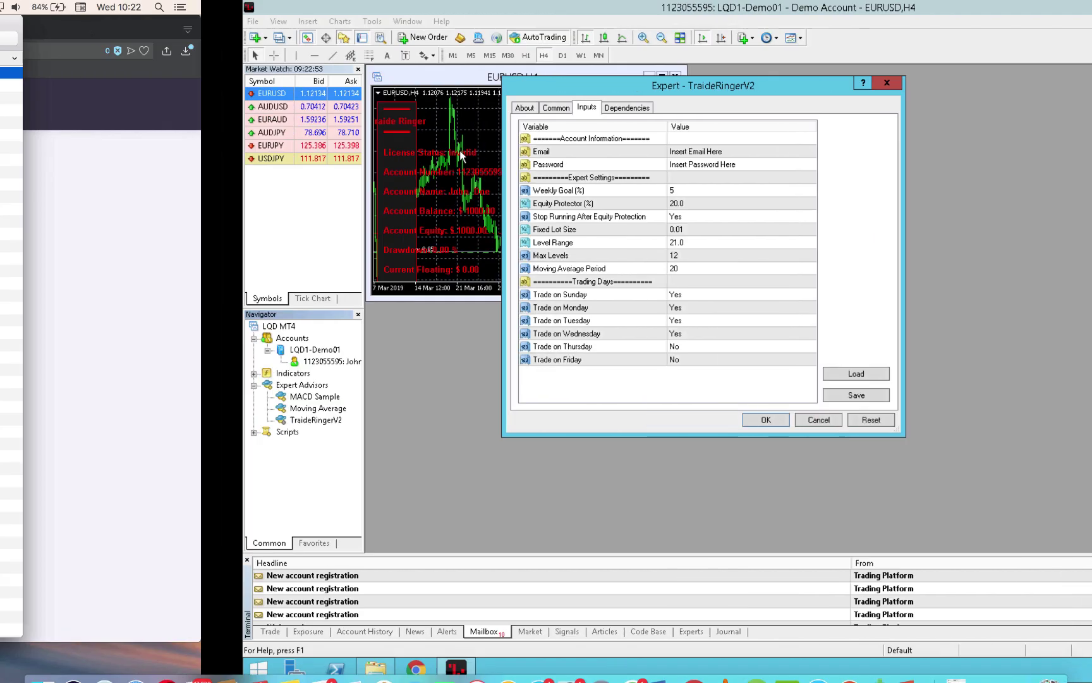
pyautogui.click(982, 252)
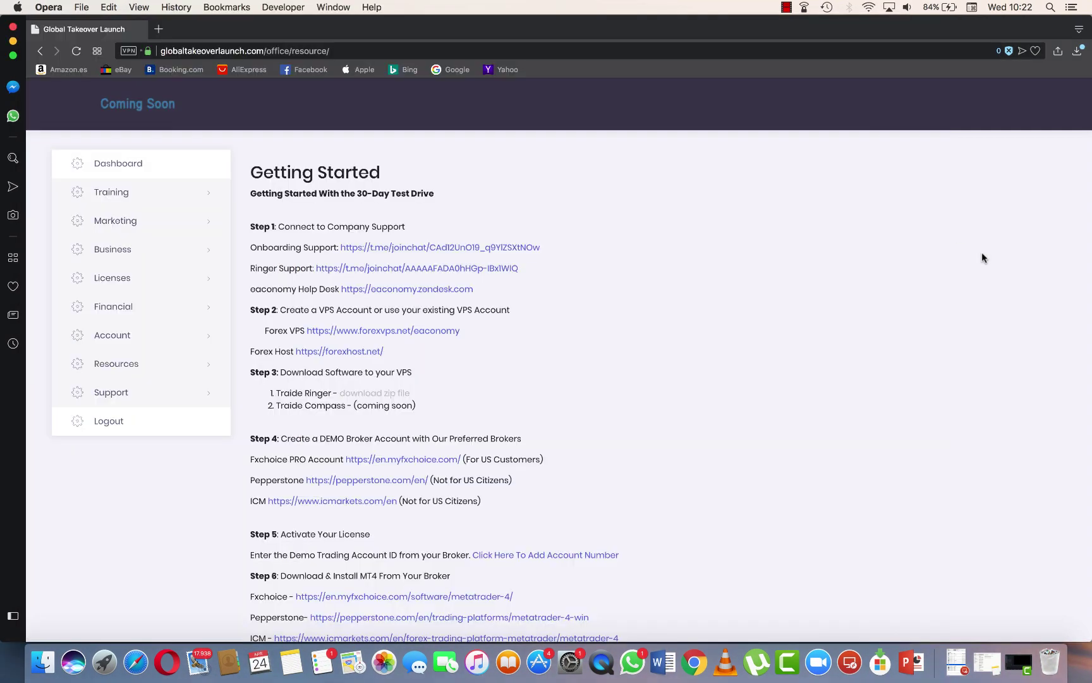
pyautogui.click(107, 337)
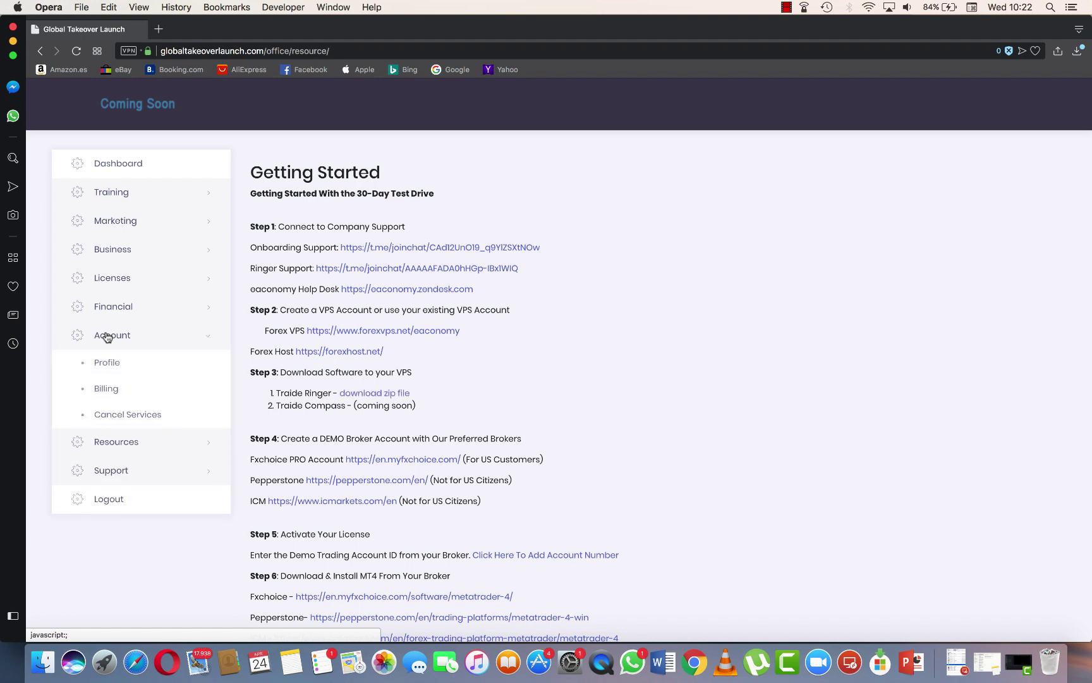
pyautogui.click(110, 369)
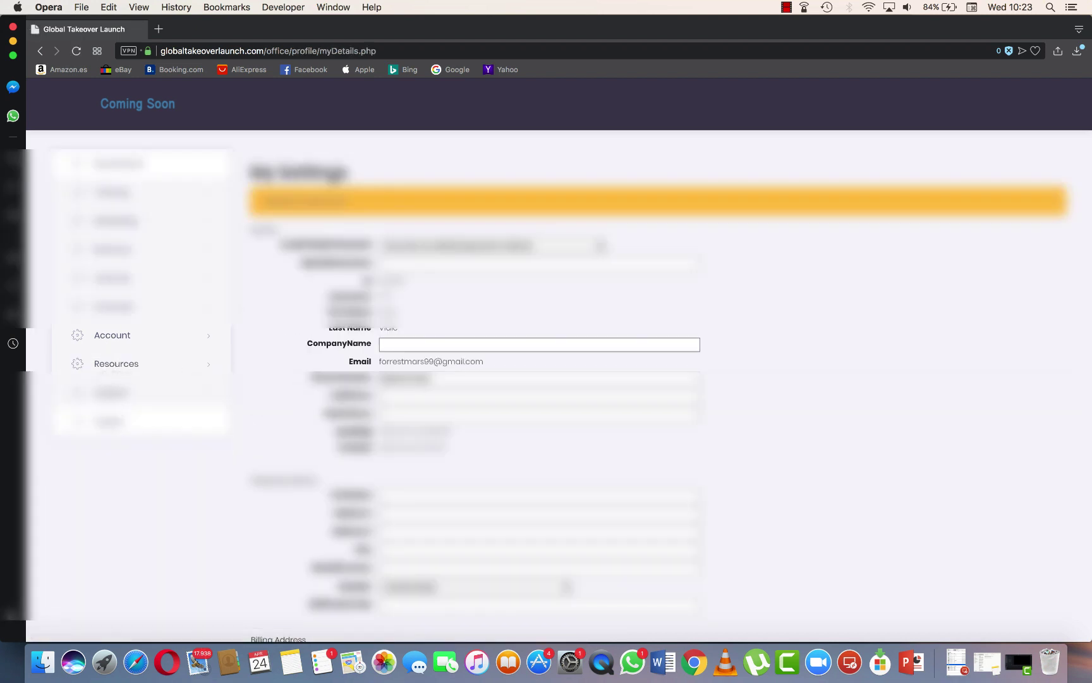
pyautogui.moveTo(379, 361); pyautogui.dragTo(482, 364)
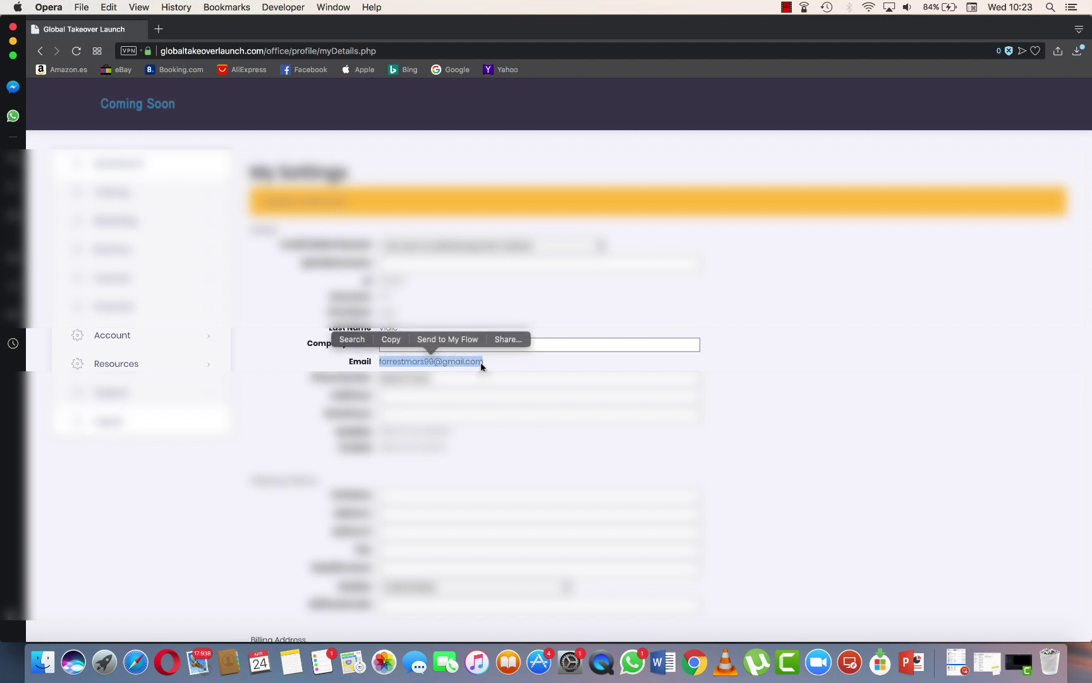
pyautogui.click(390, 340)
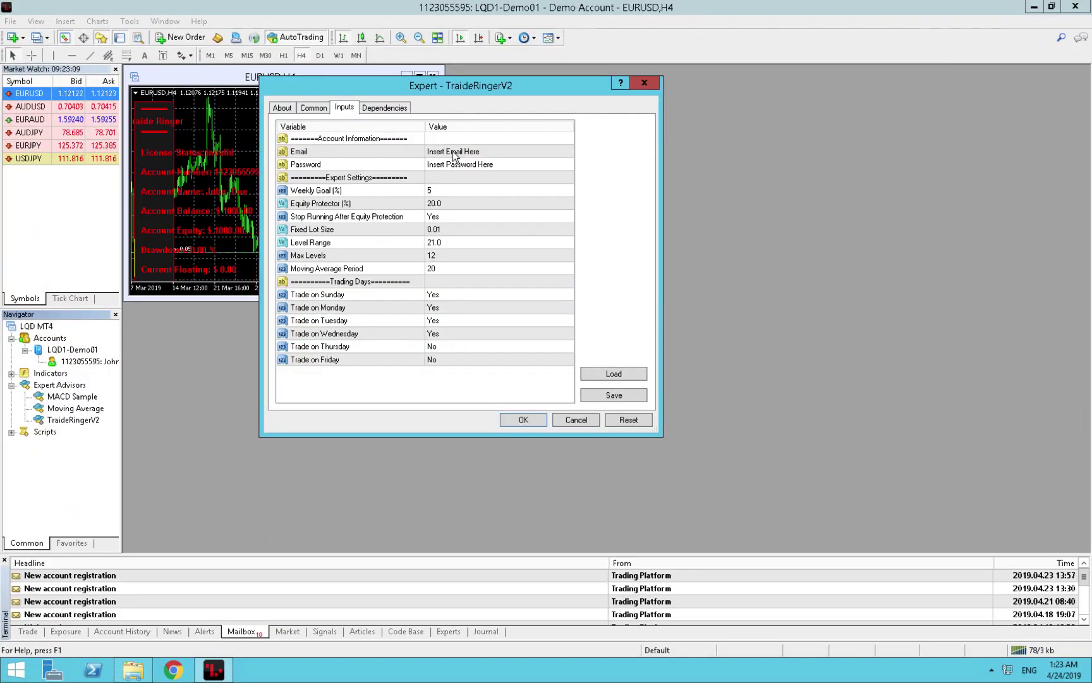
# Replace the Email input's placeholder with the copied account e-mail address.
pyautogui.doubleClick(453, 152)
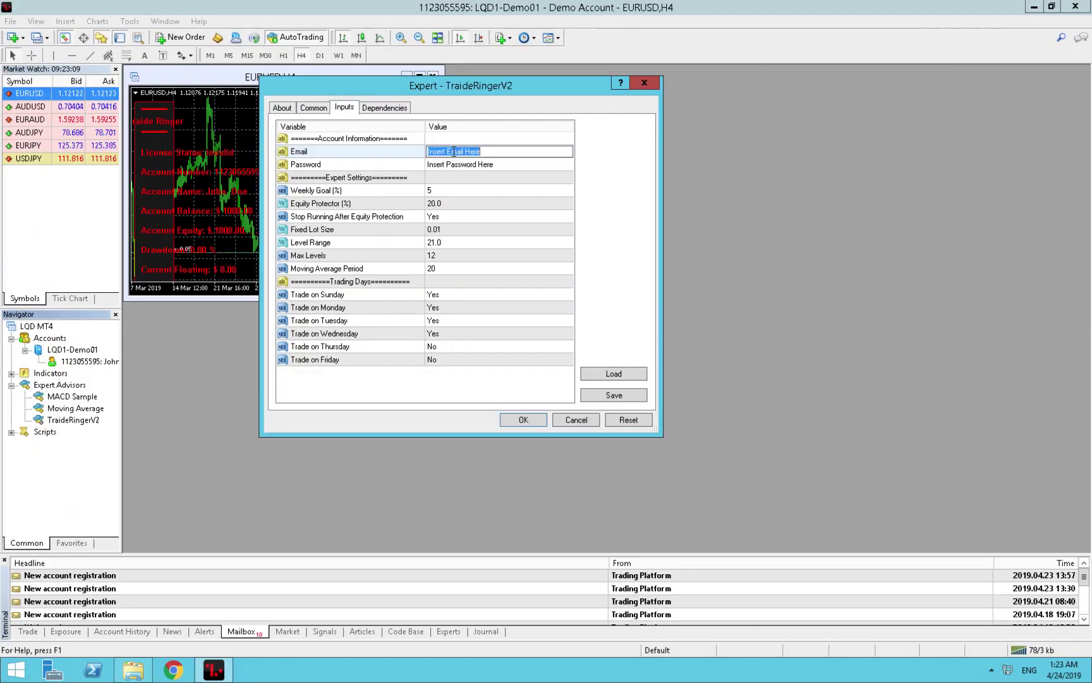
pyautogui.press('super')
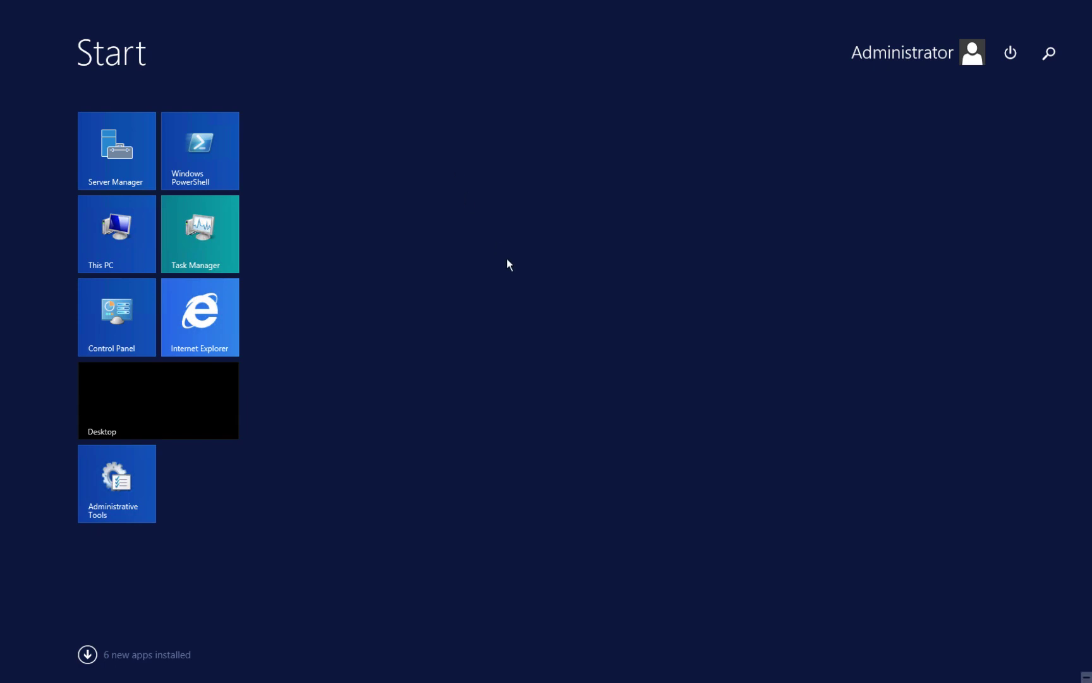
pyautogui.press('super')
pyautogui.doubleClick(462, 153)
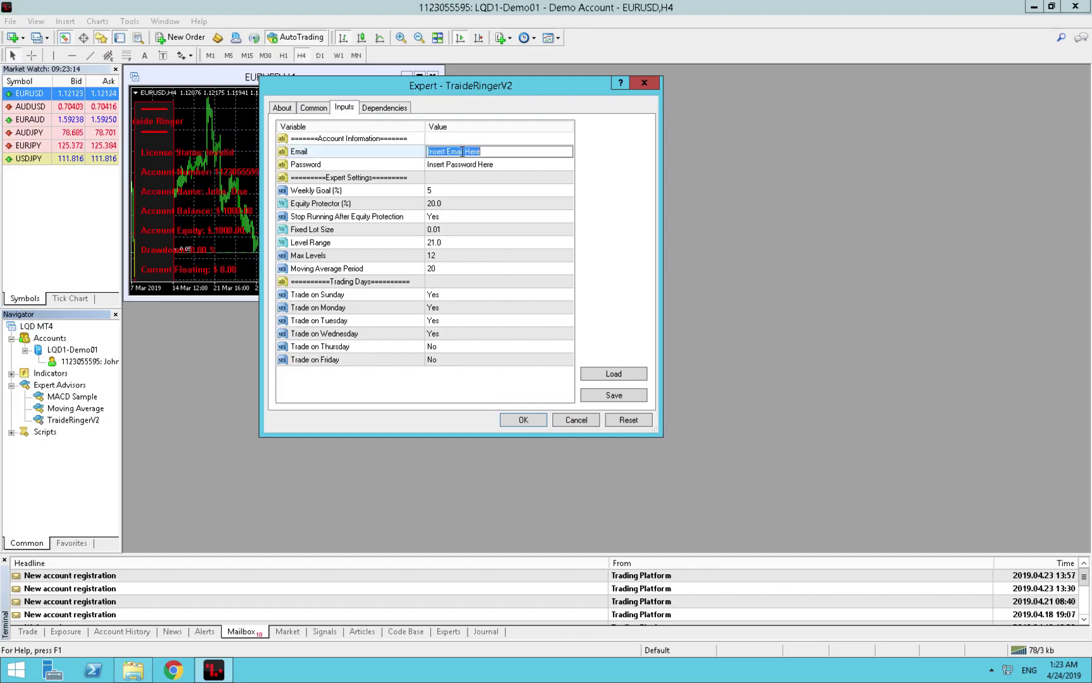
pyautogui.rightClick(462, 153)
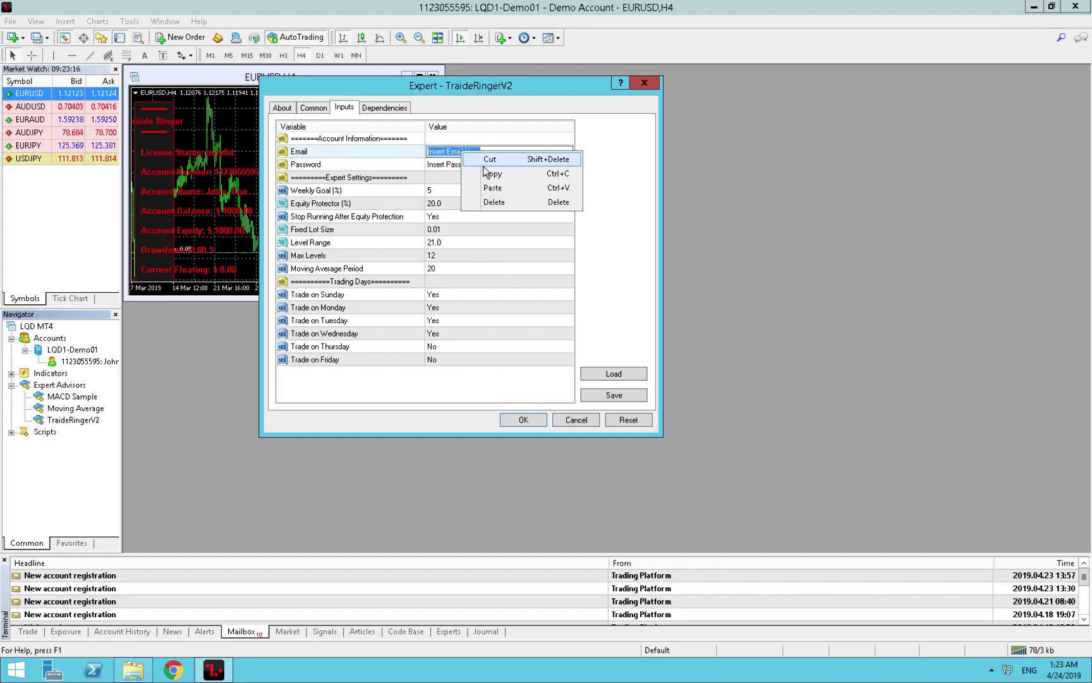
pyautogui.click(495, 187)
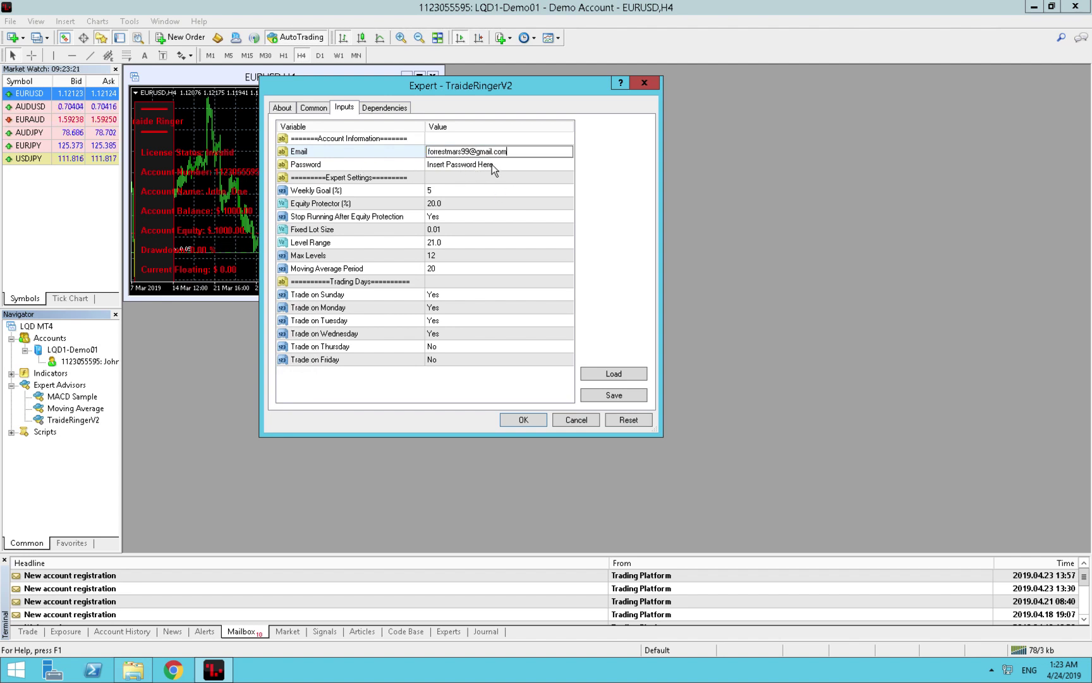
# Begin editing the Password input, then return to the browser's back office page.
pyautogui.click(492, 165)
pyautogui.click(492, 164)
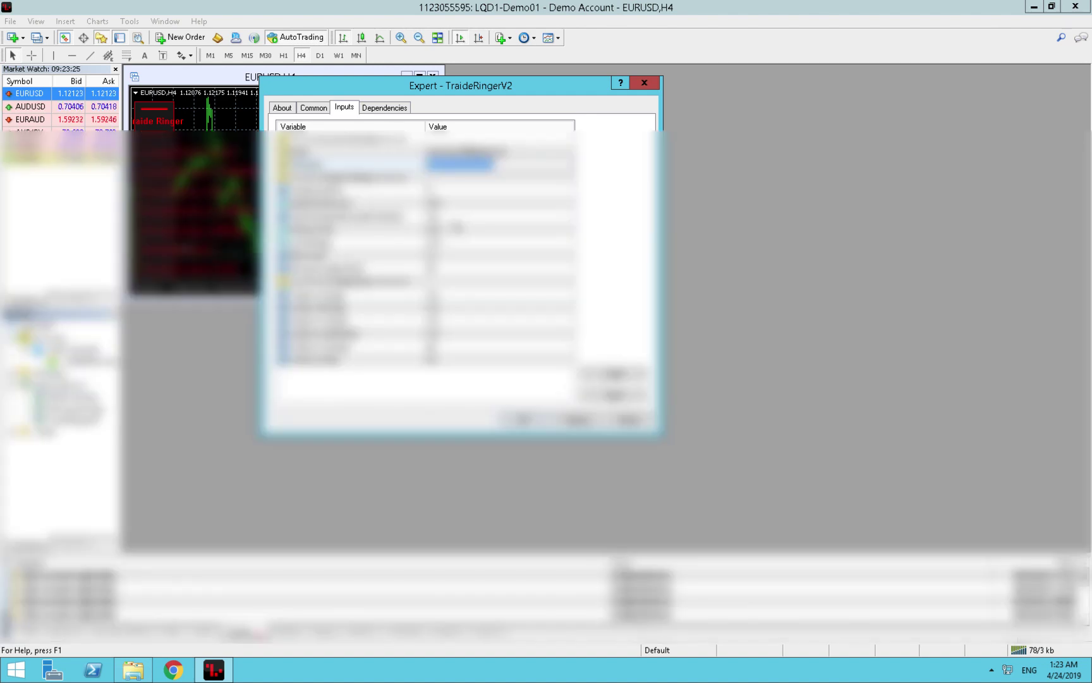
pyautogui.hotkey('ctrl', 'Left')
# Use Change Password on the profile page to set and confirm a new account password.
pyautogui.scroll(-10, 310, 549)
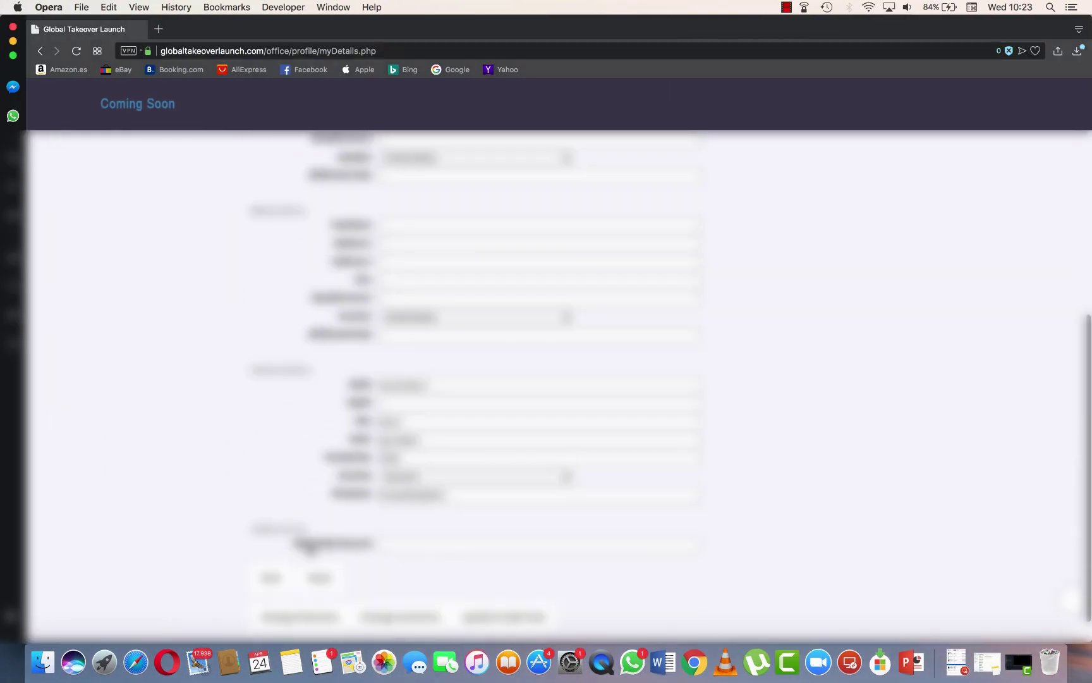
pyautogui.click(303, 583)
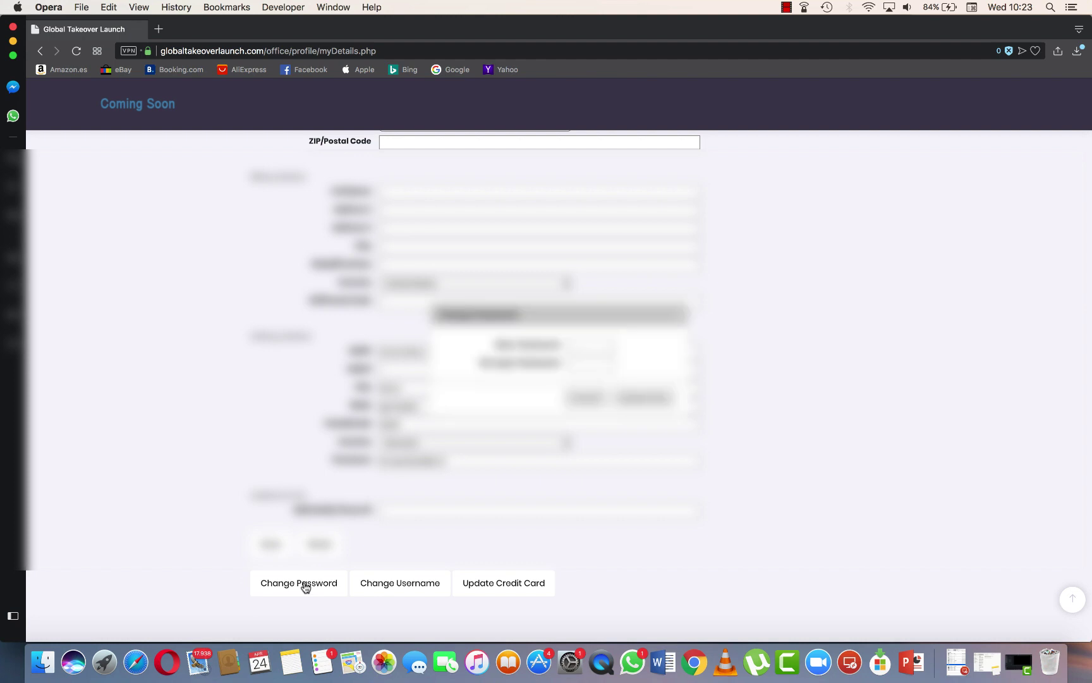
pyautogui.click(591, 347)
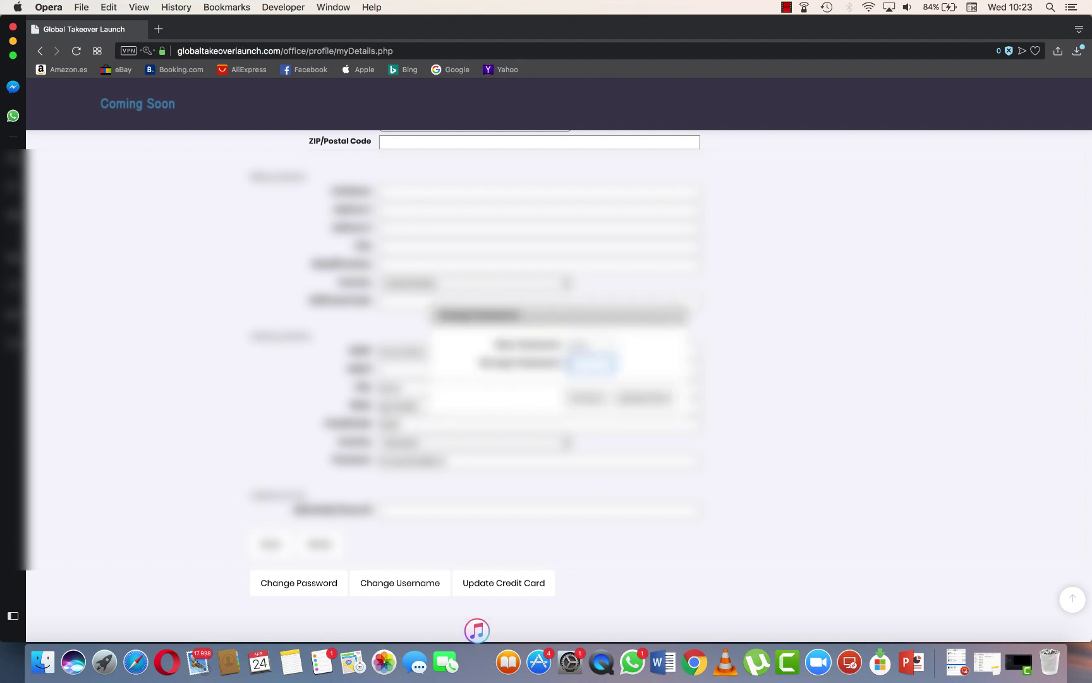
pyautogui.click(591, 364)
pyautogui.click(660, 398)
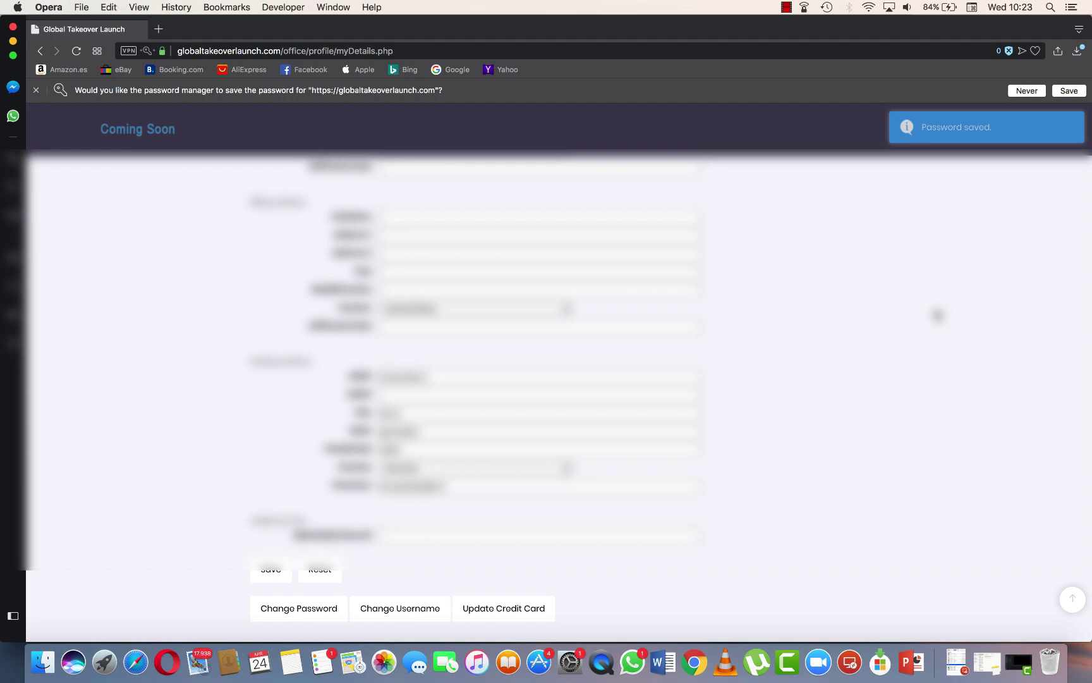
pyautogui.hotkey('ctrl', 'Right')
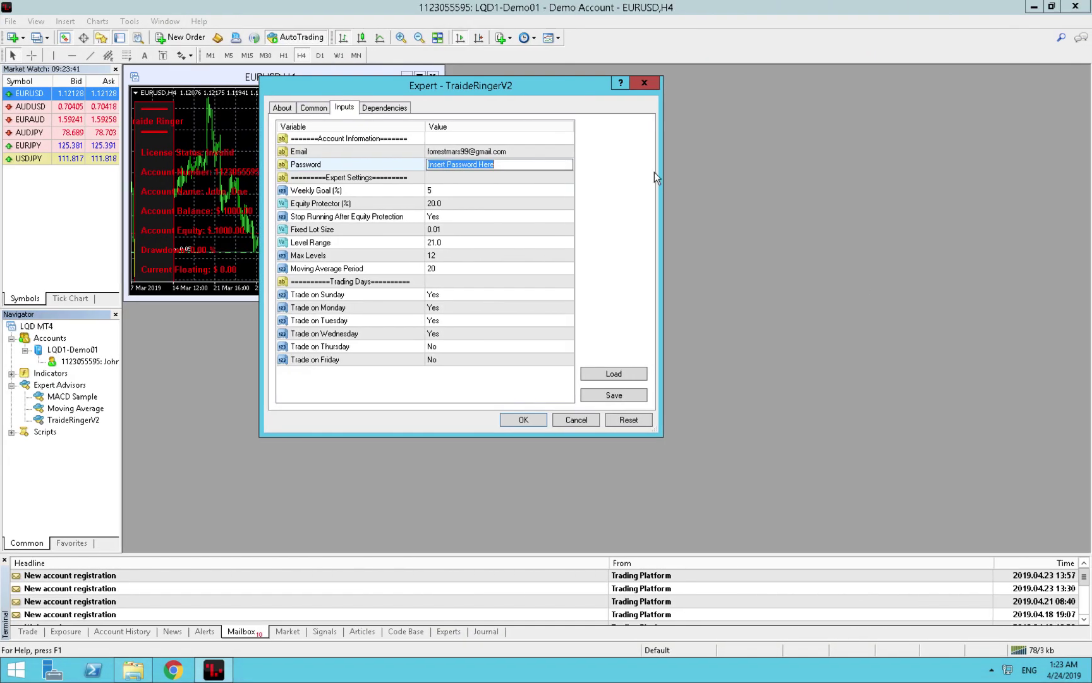
# Enter the new account password in Password and set Weekly Goal (%) to 10.
pyautogui.write('test123')
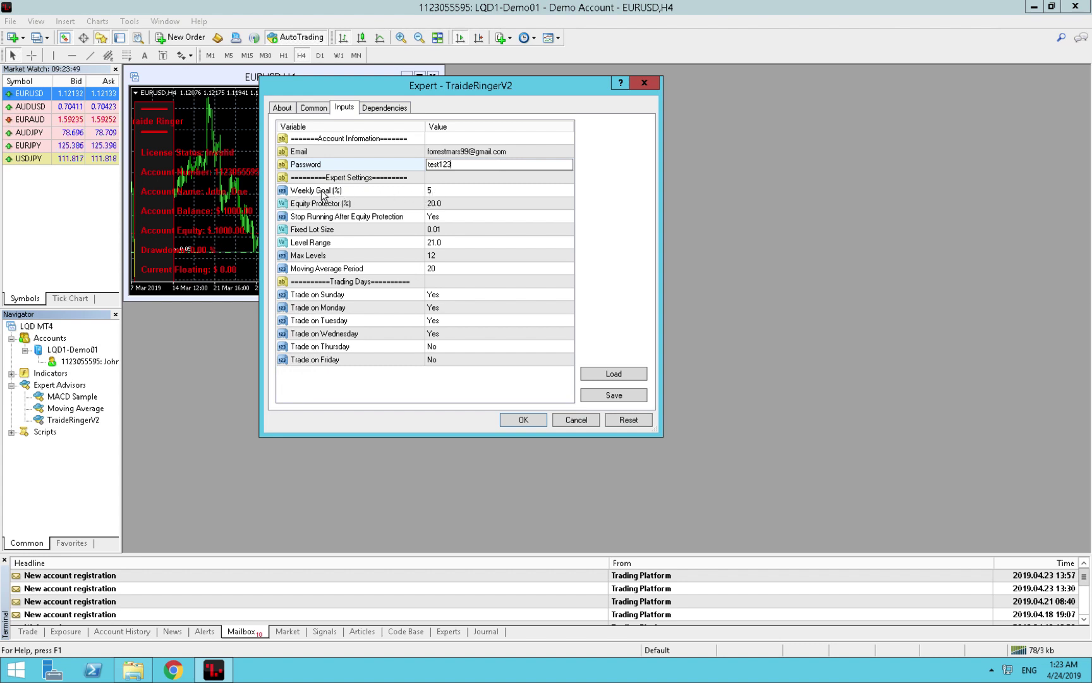
pyautogui.click(435, 191)
pyautogui.click(435, 192)
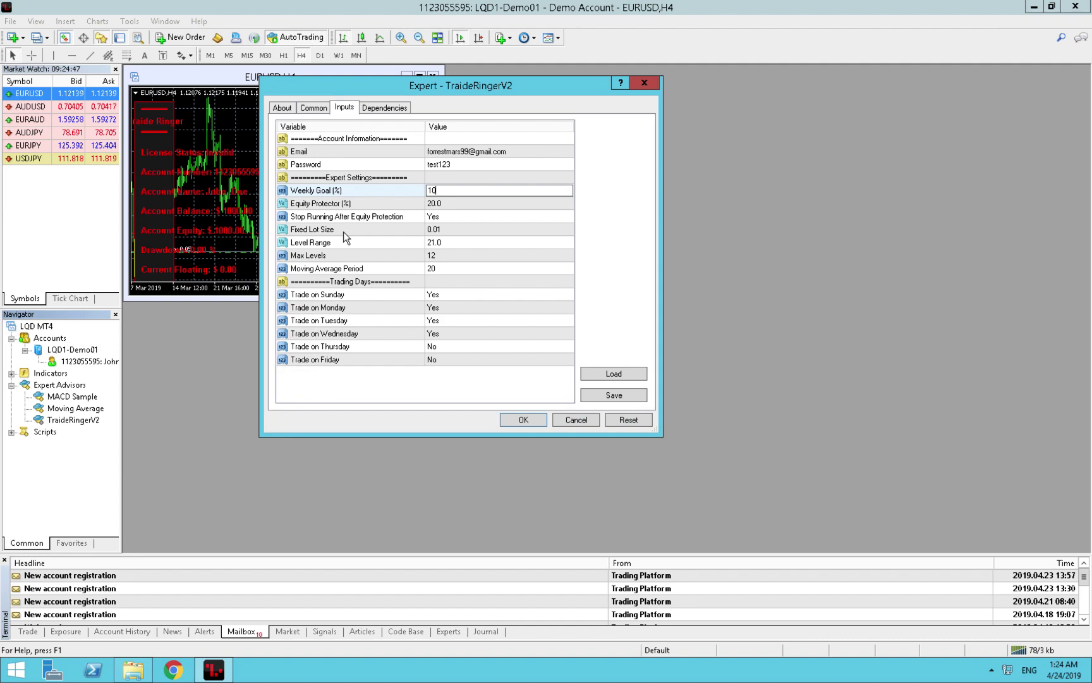
pyautogui.hotkey('ctrl', 'Left')
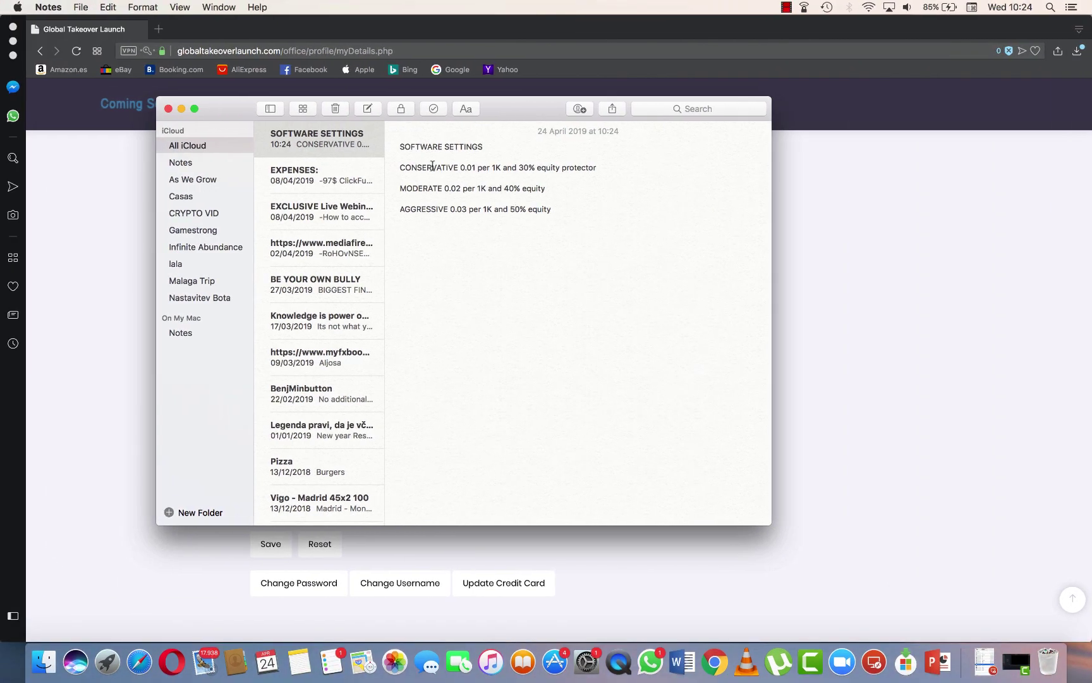
pyautogui.moveTo(462, 166); pyautogui.dragTo(600, 173)
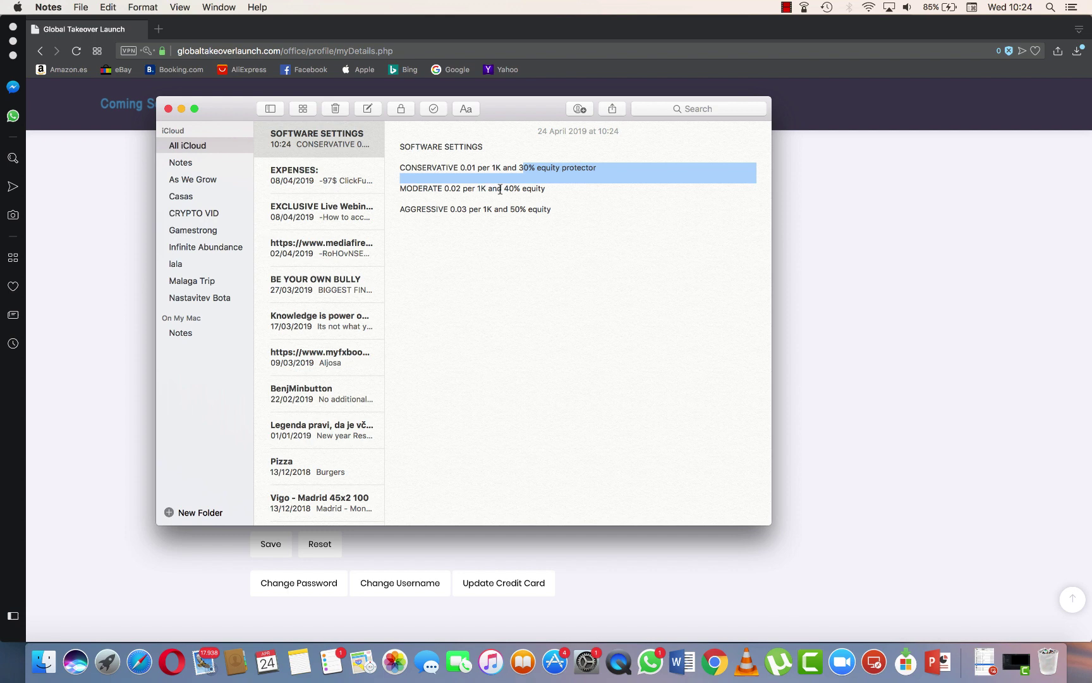
pyautogui.moveTo(503, 188); pyautogui.dragTo(548, 188)
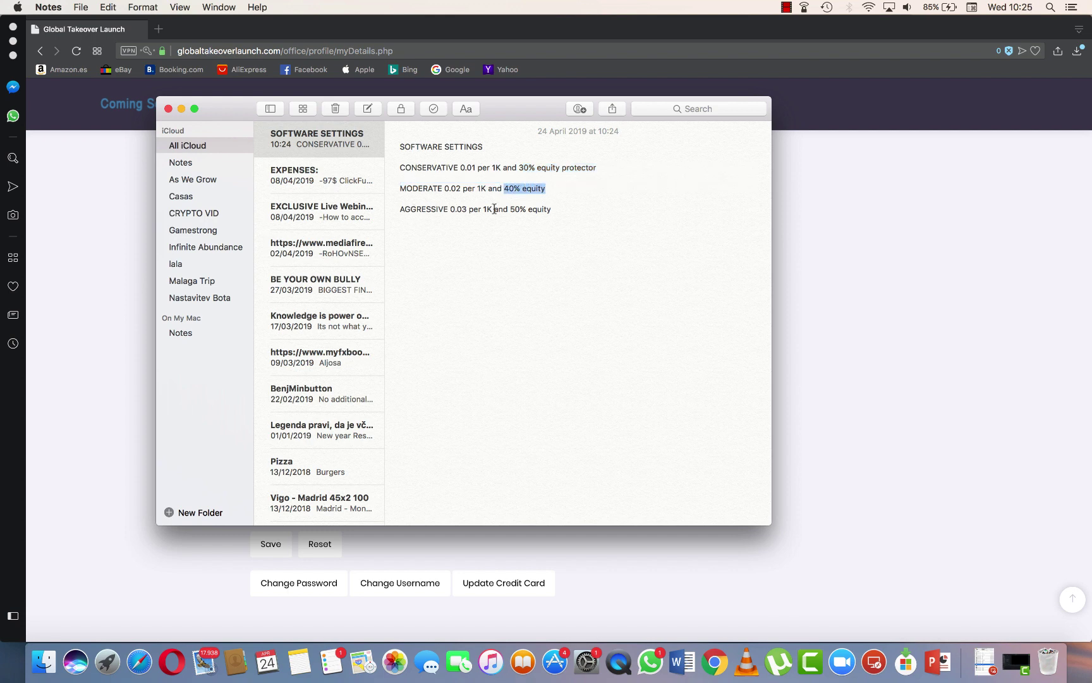
pyautogui.moveTo(510, 209); pyautogui.dragTo(387, 191)
pyautogui.click(563, 210)
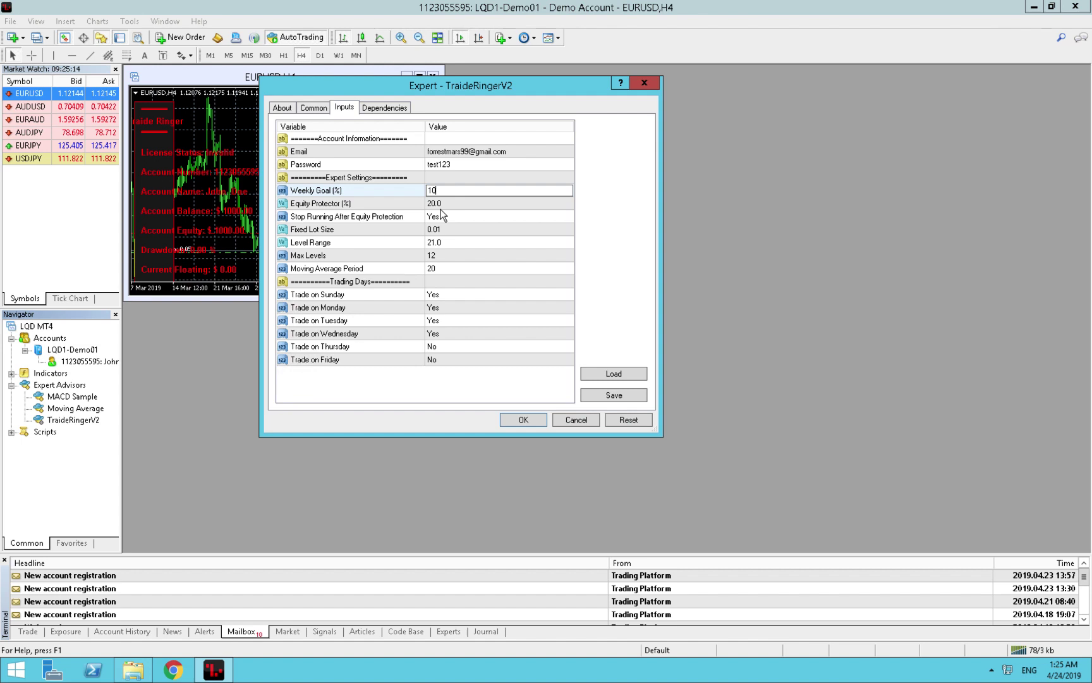
# Set Equity Protector (%) to 40 and start changing Fixed Lot Size to 0.02.
pyautogui.doubleClick(438, 203)
pyautogui.write('40')
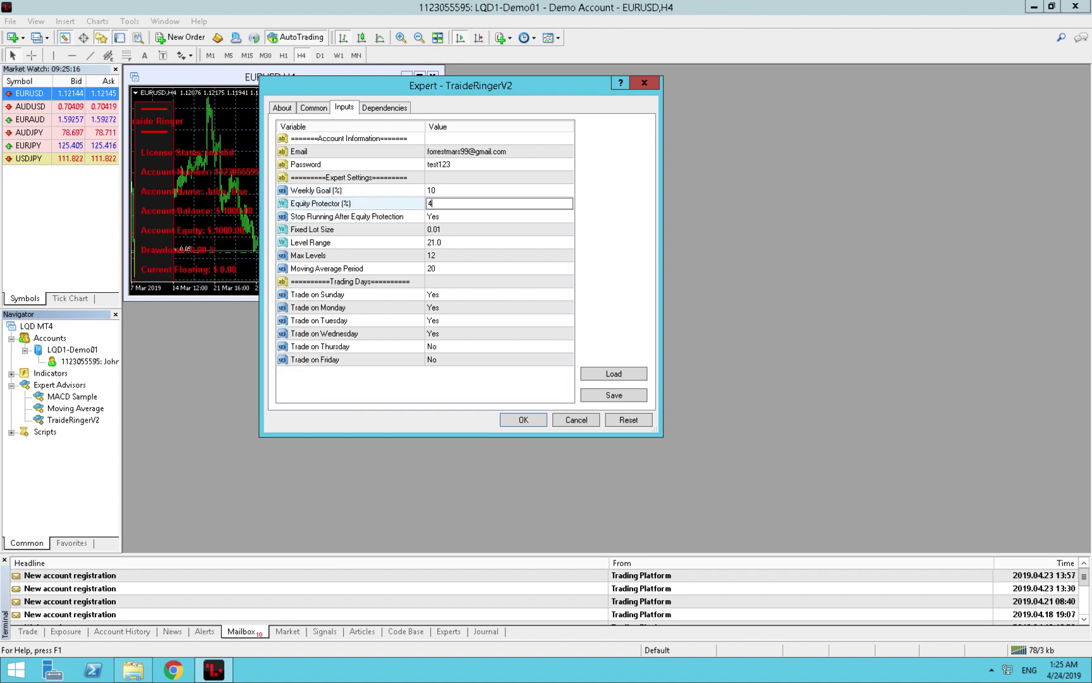
pyautogui.doubleClick(448, 228)
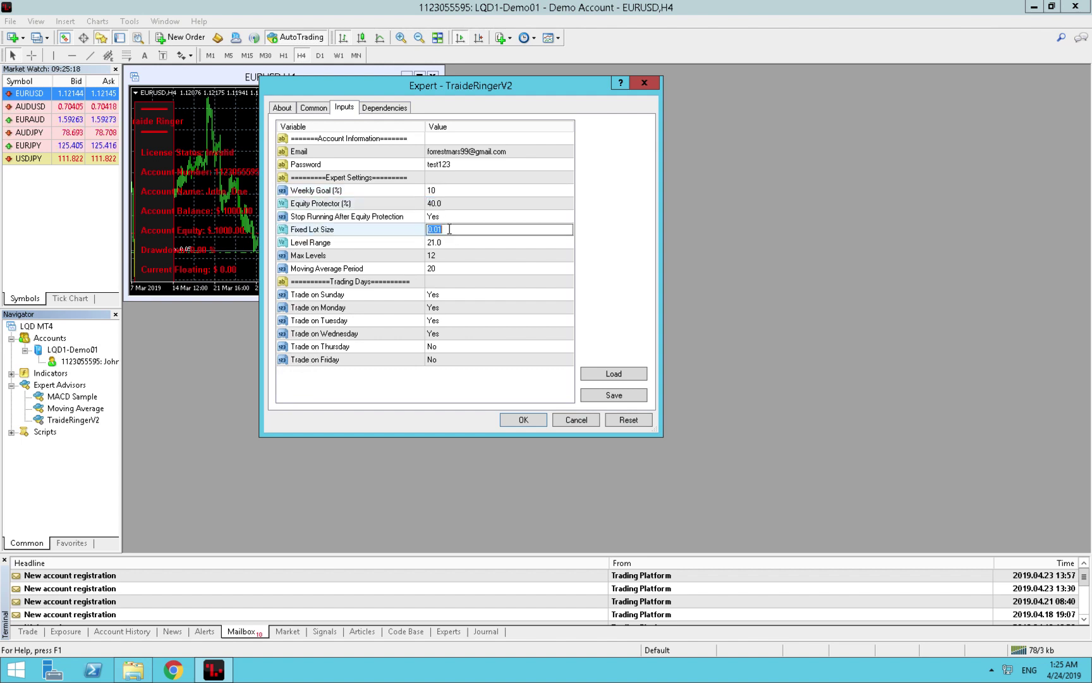
pyautogui.click(449, 229)
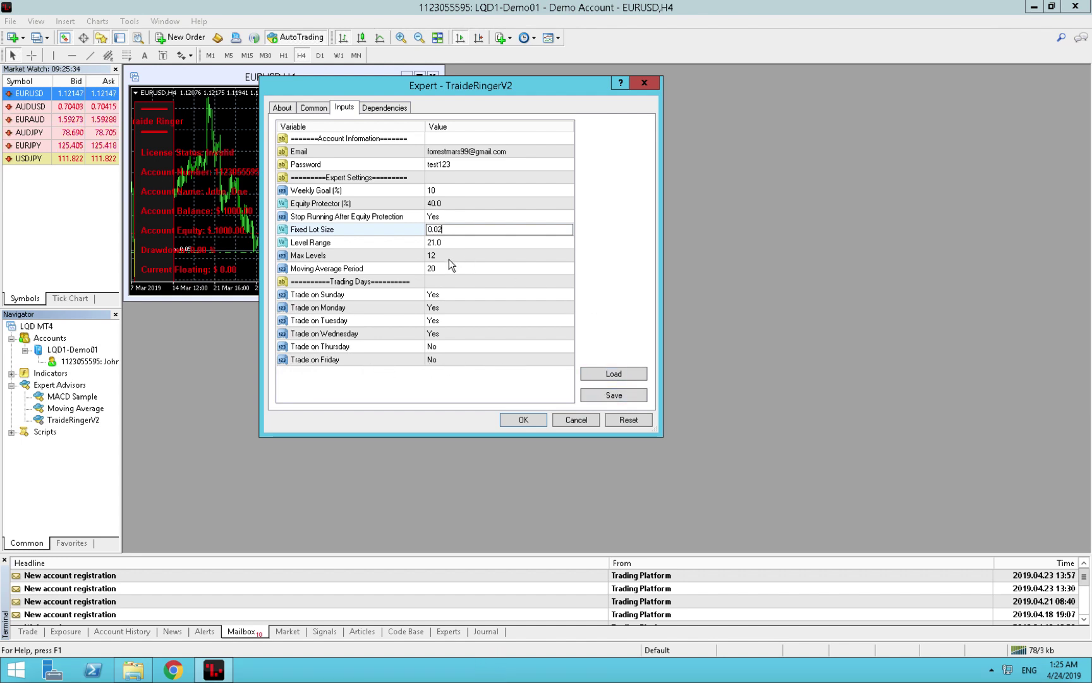
# Overwrite the default.set preset with these inputs and confirm with OK to attach TraideRingerV2 to EURUSD.
pyautogui.click(609, 393)
pyautogui.click(609, 393)
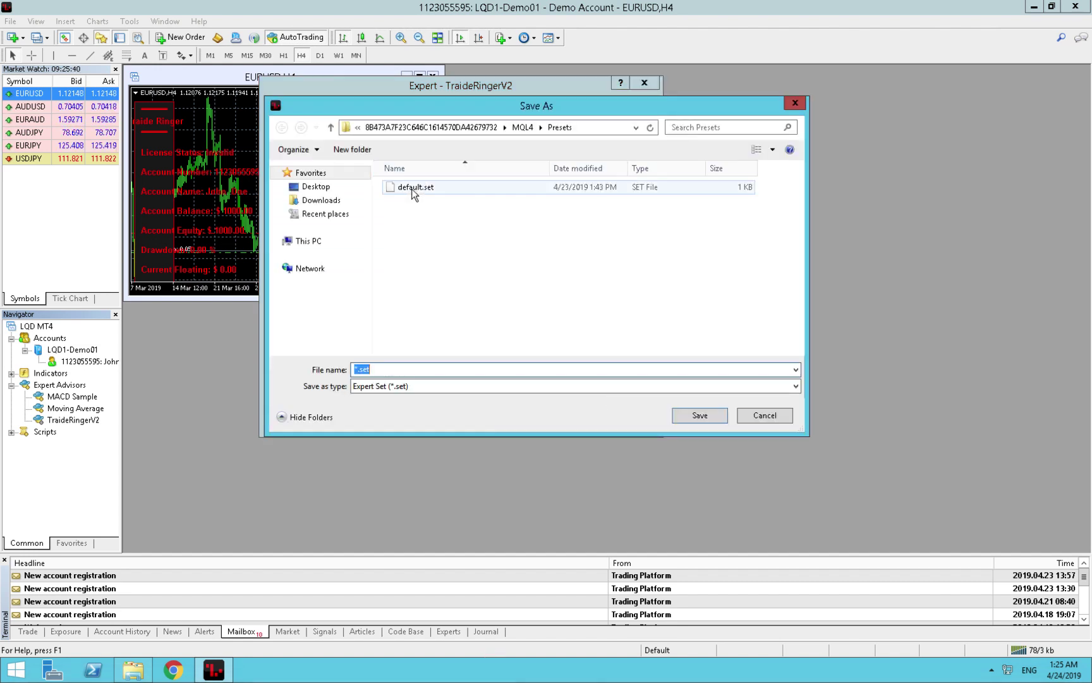
pyautogui.click(412, 190)
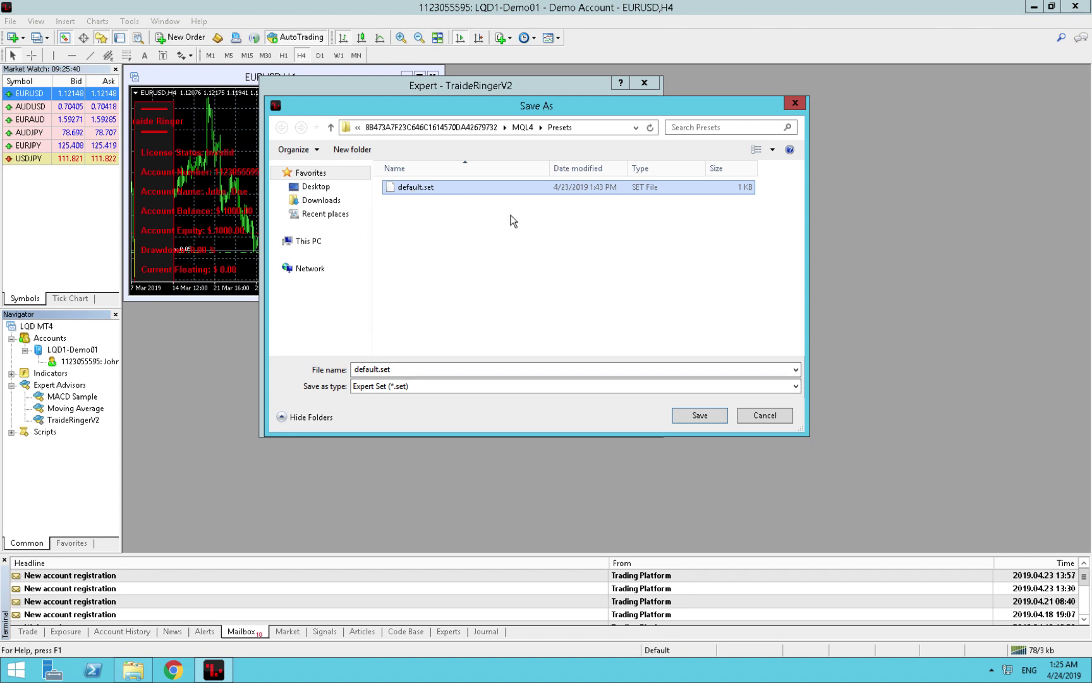
pyautogui.click(700, 416)
pyautogui.click(577, 335)
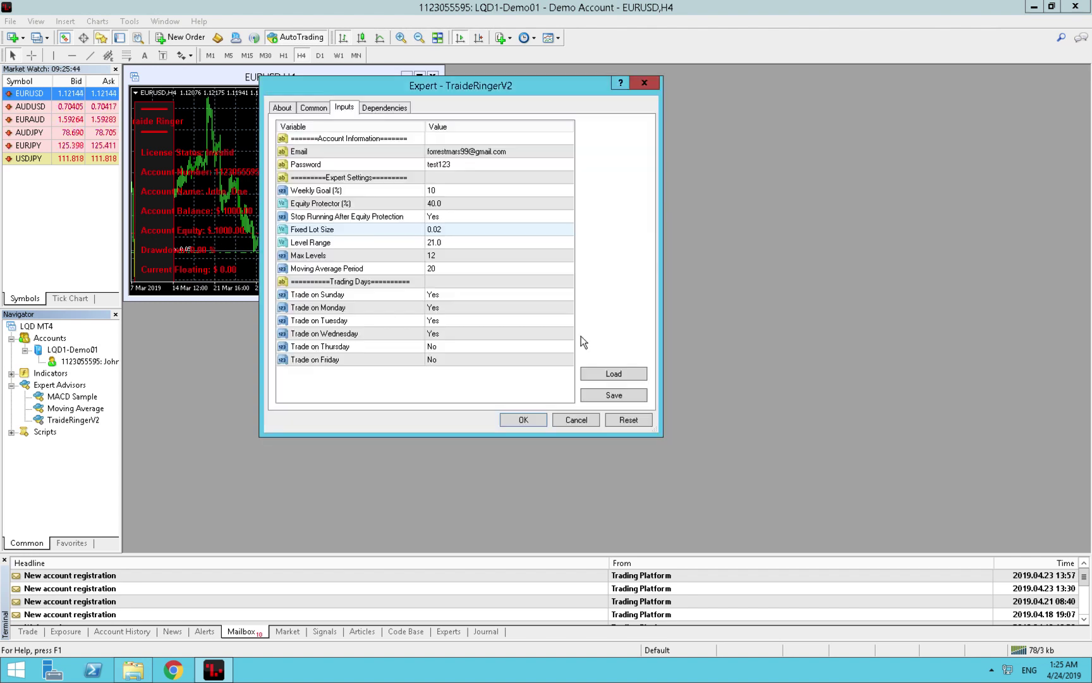
pyautogui.click(527, 420)
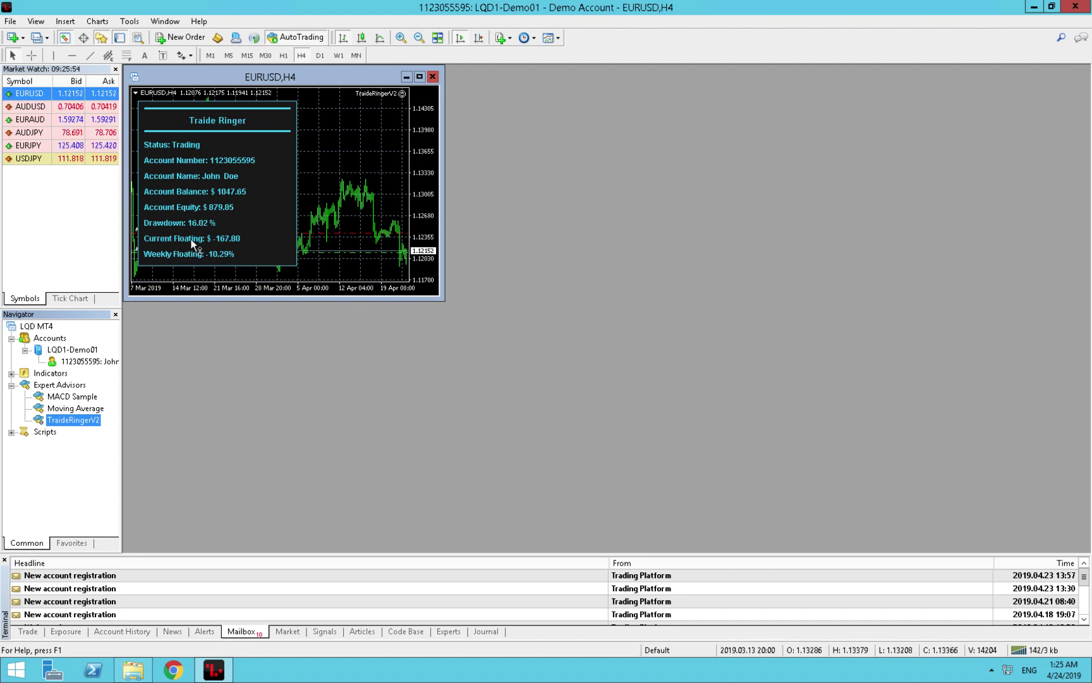
# Use Template > Save Template to save the EURUSD chart over default.tpl, confirming the replacement.
pyautogui.rightClick(310, 163)
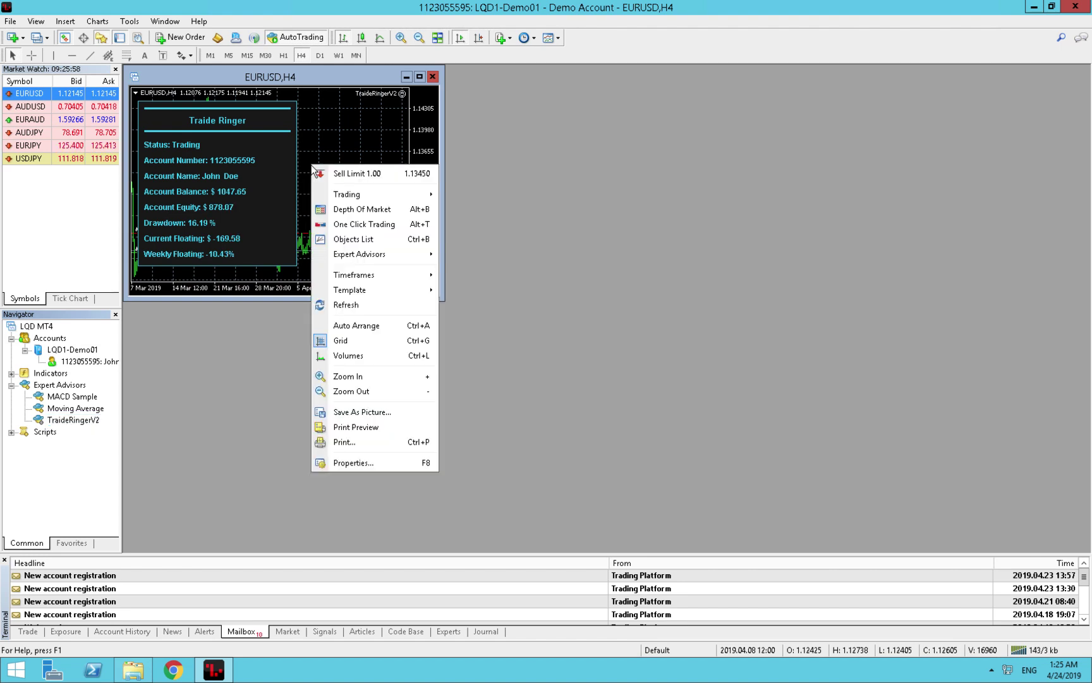
pyautogui.moveTo(365, 291)
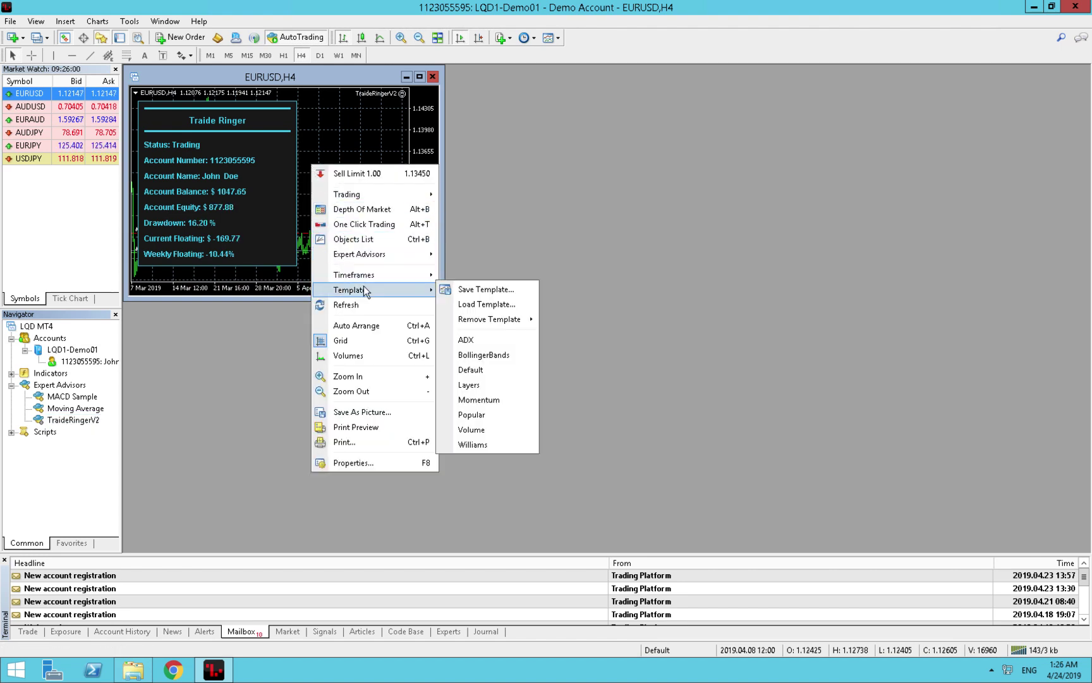
pyautogui.click(494, 290)
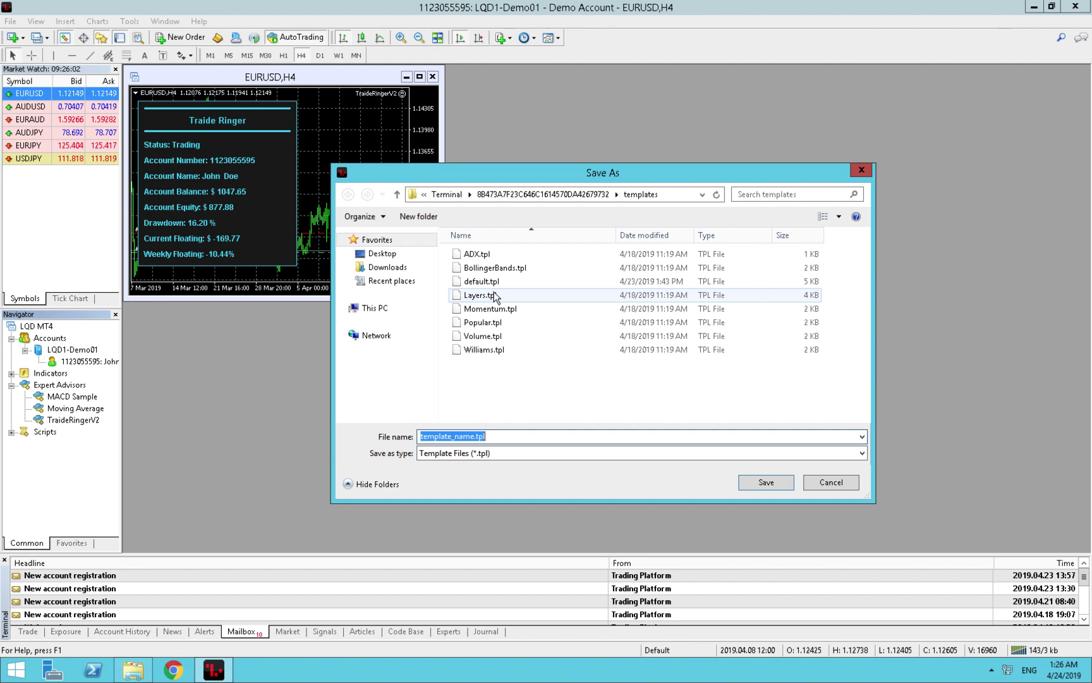
pyautogui.click(487, 286)
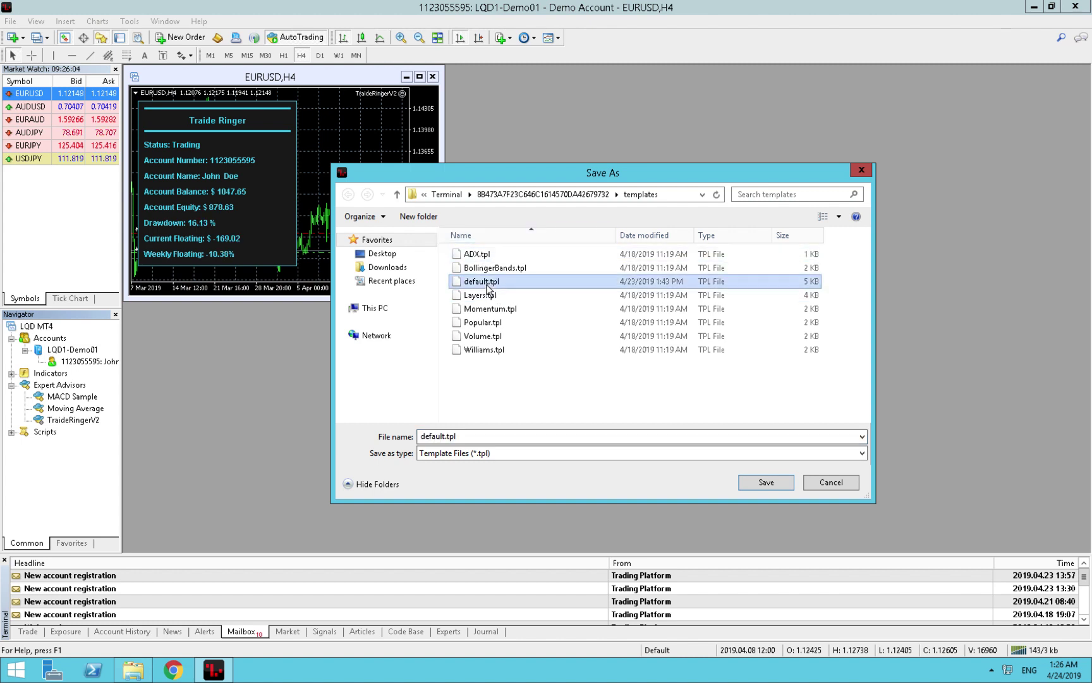
pyautogui.click(441, 436)
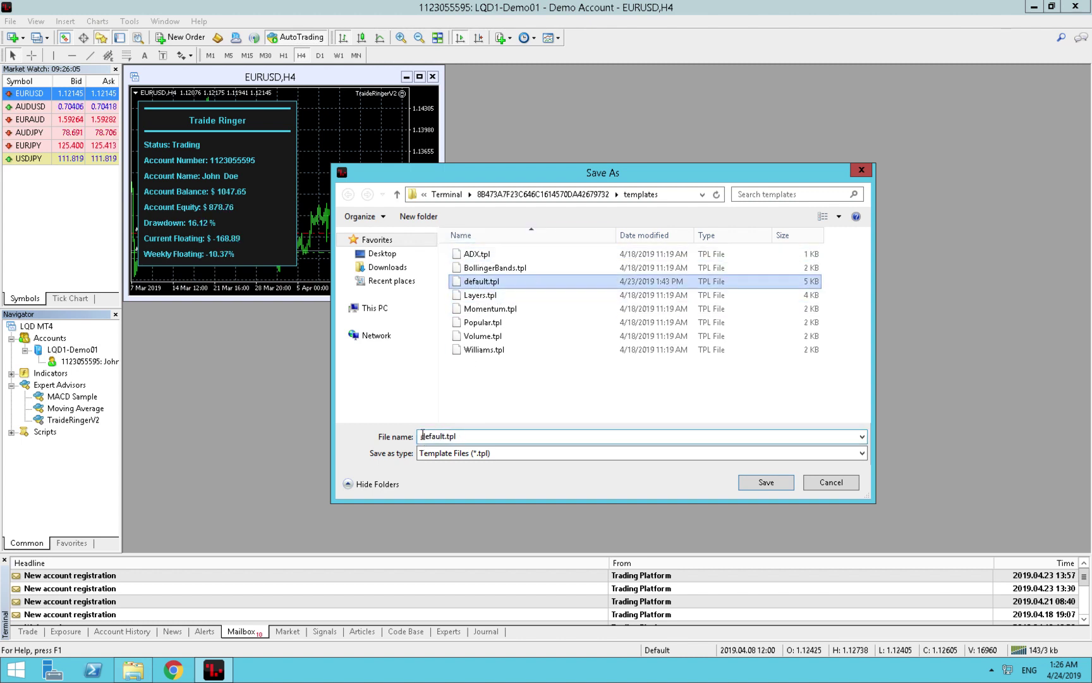
pyautogui.doubleClick(422, 436)
pyautogui.write('de')
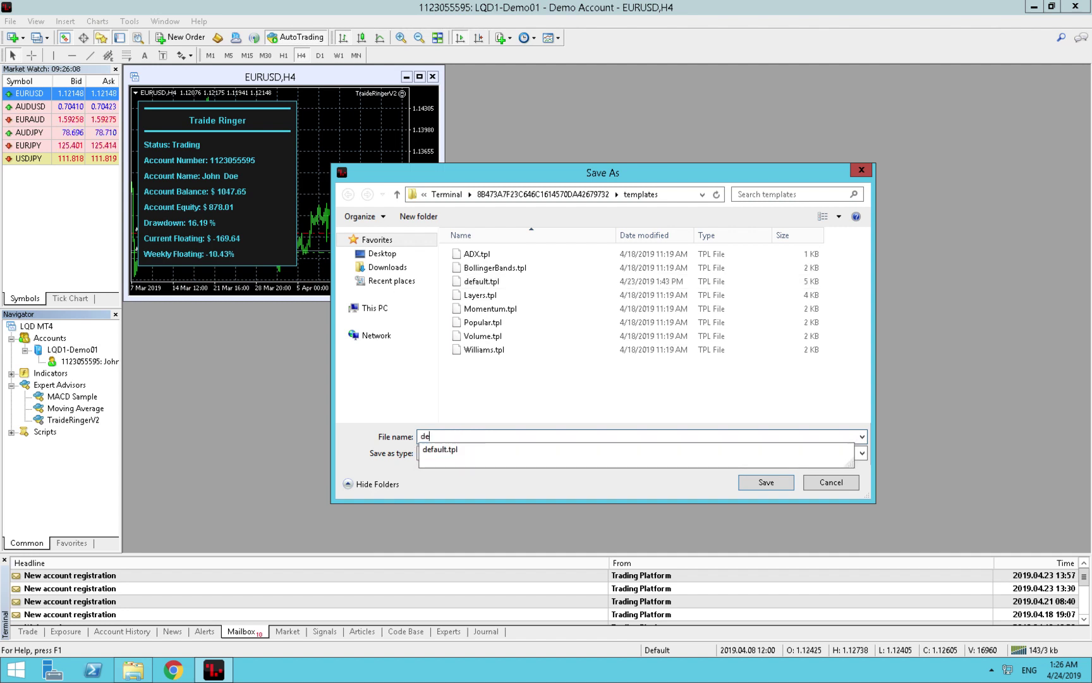
pyautogui.write('fault')
pyautogui.click(487, 281)
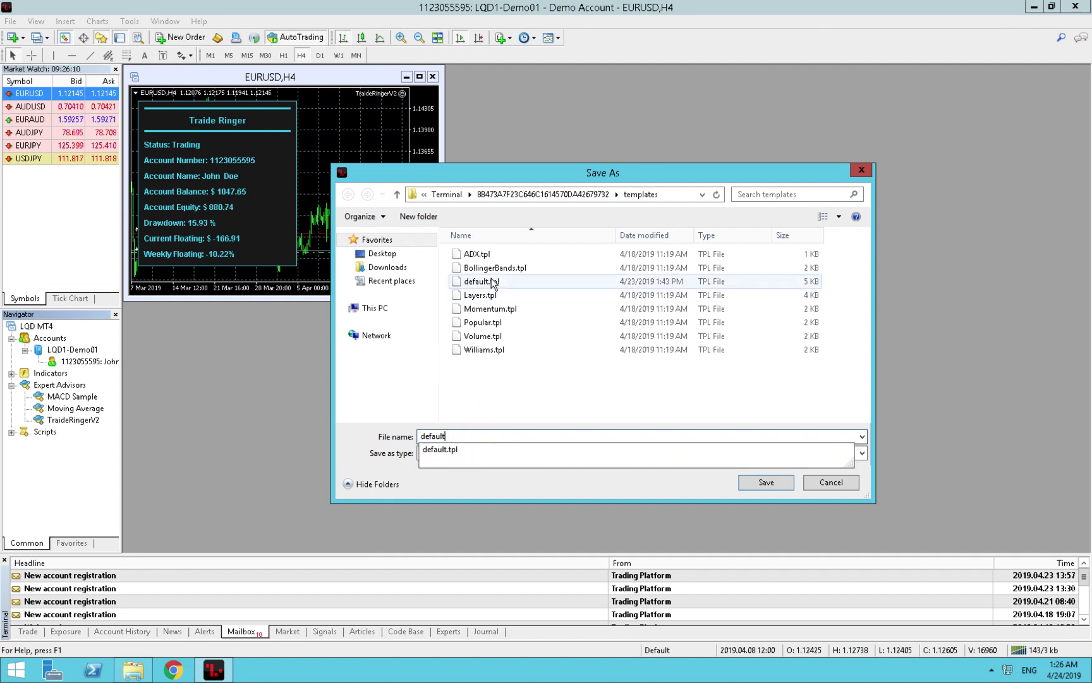
pyautogui.click(762, 483)
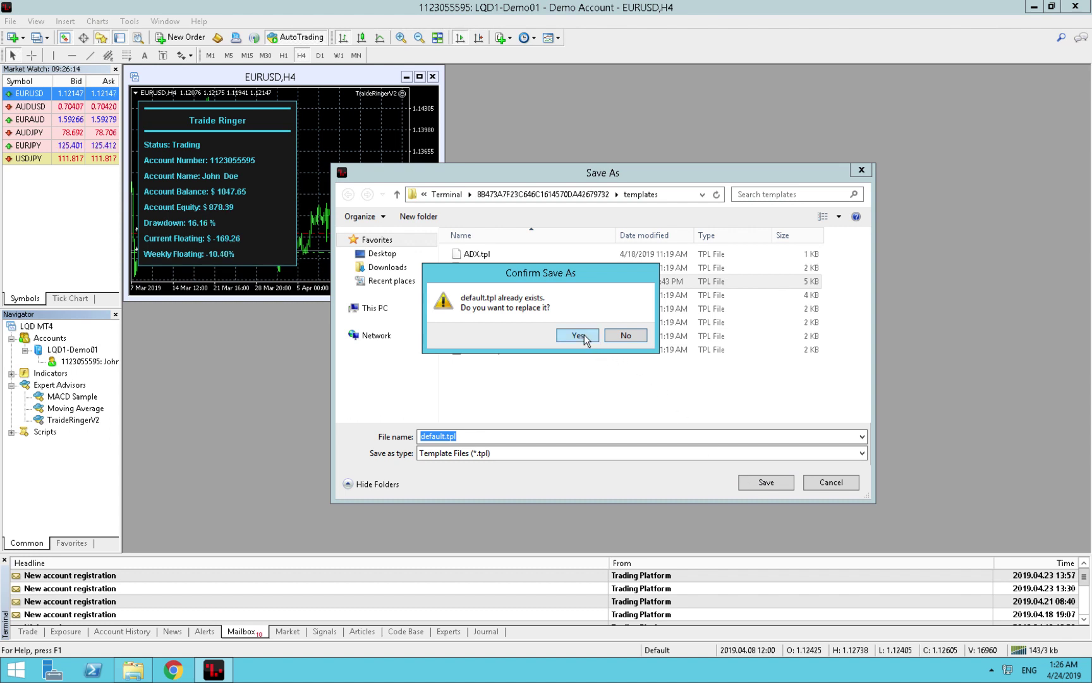
pyautogui.click(583, 334)
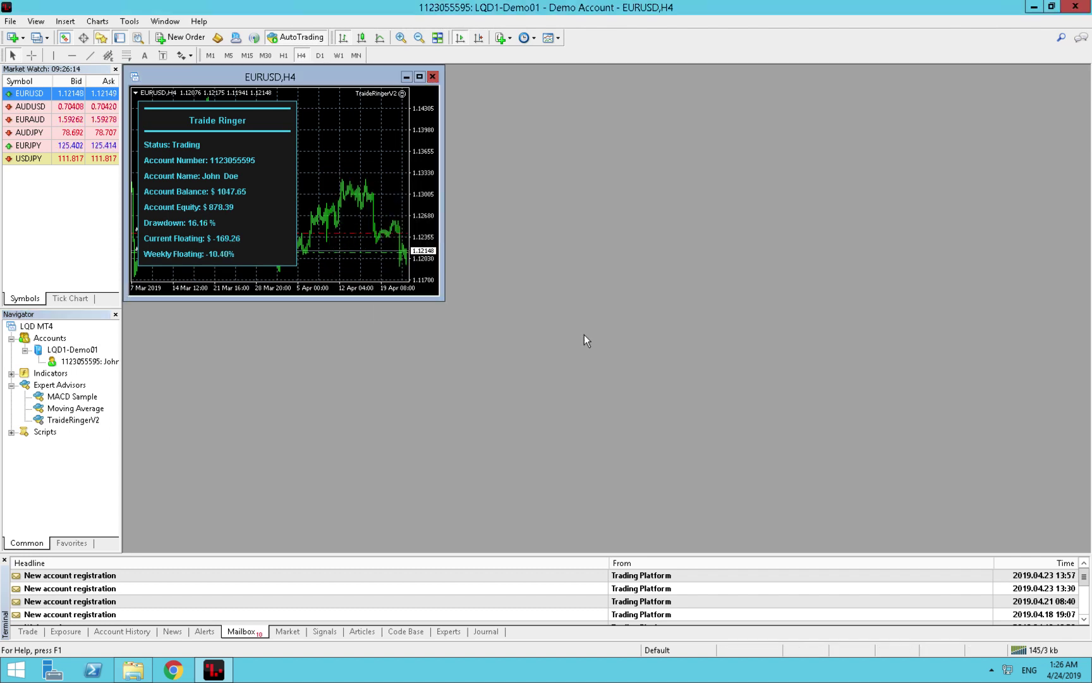
# Open new chart windows for AUDUSD and EURAUD from Market Watch.
pyautogui.click(41, 108)
pyautogui.rightClick(41, 108)
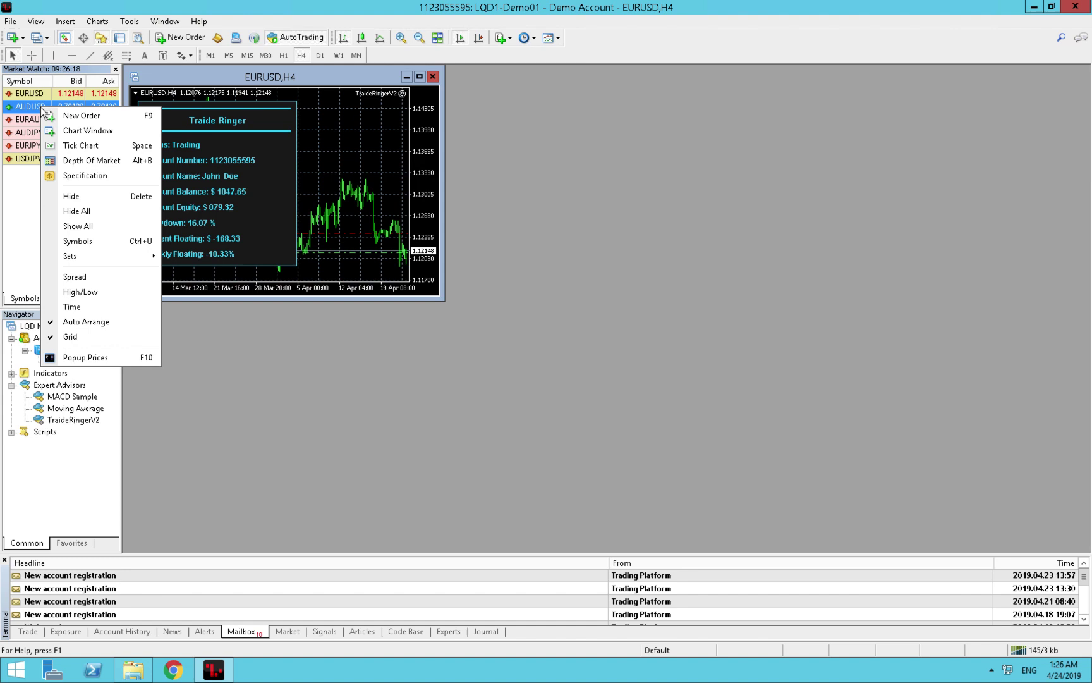
pyautogui.click(65, 130)
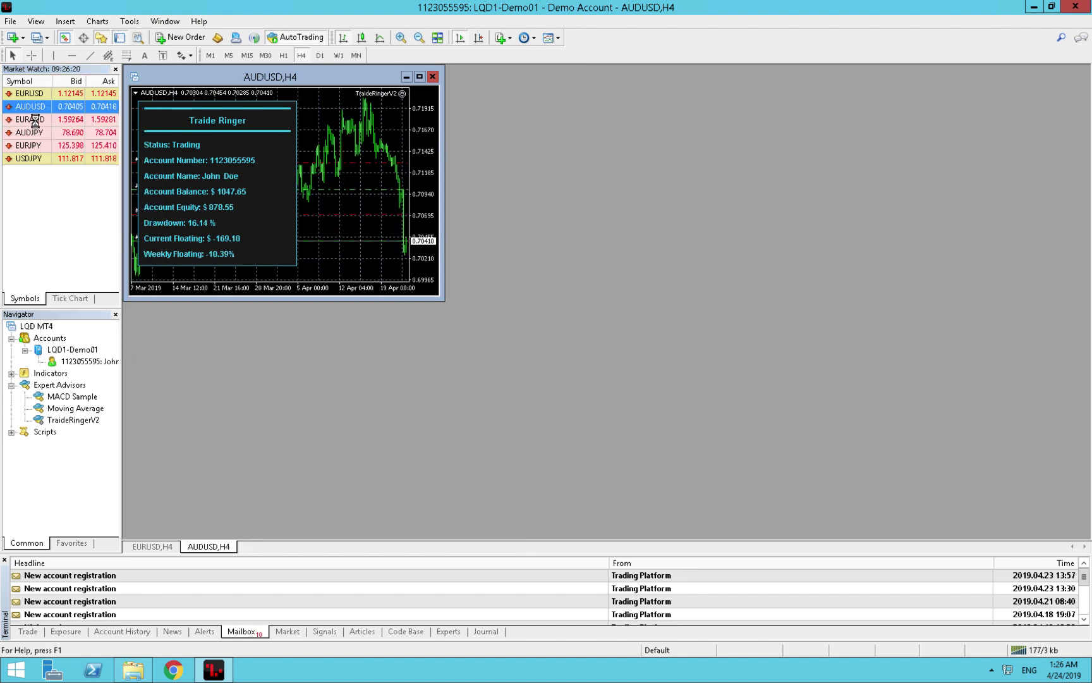
pyautogui.click(35, 120)
pyautogui.rightClick(36, 121)
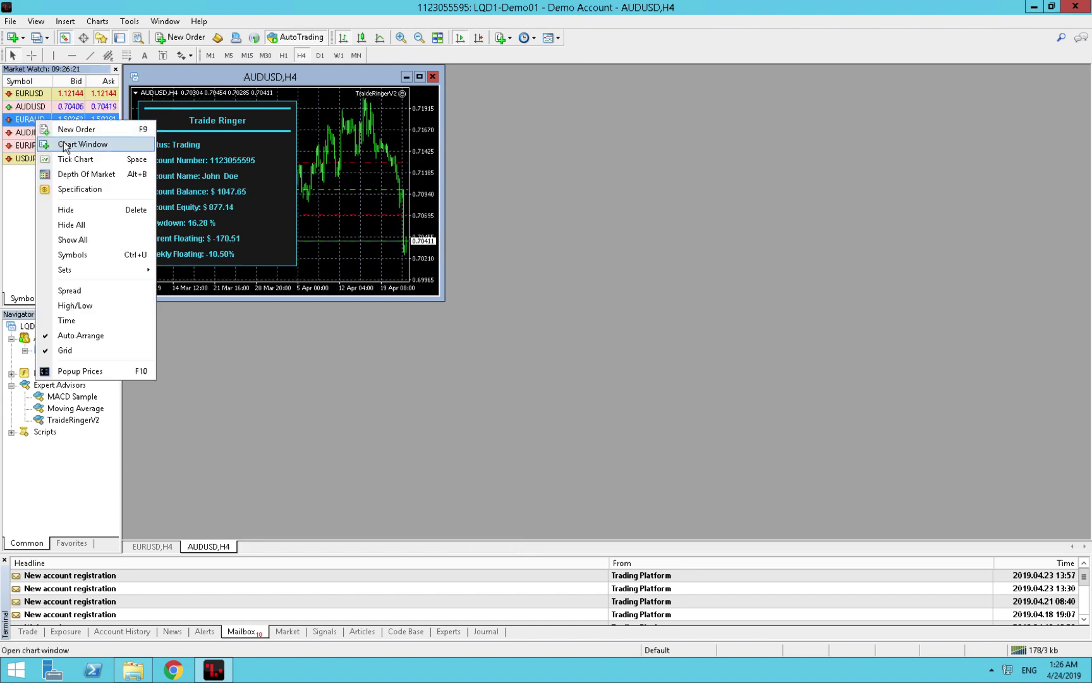
pyautogui.click(52, 143)
# Open new chart windows for AUDJPY, EURJPY and USDJPY from Market Watch.
pyautogui.click(31, 136)
pyautogui.rightClick(31, 135)
pyautogui.click(51, 155)
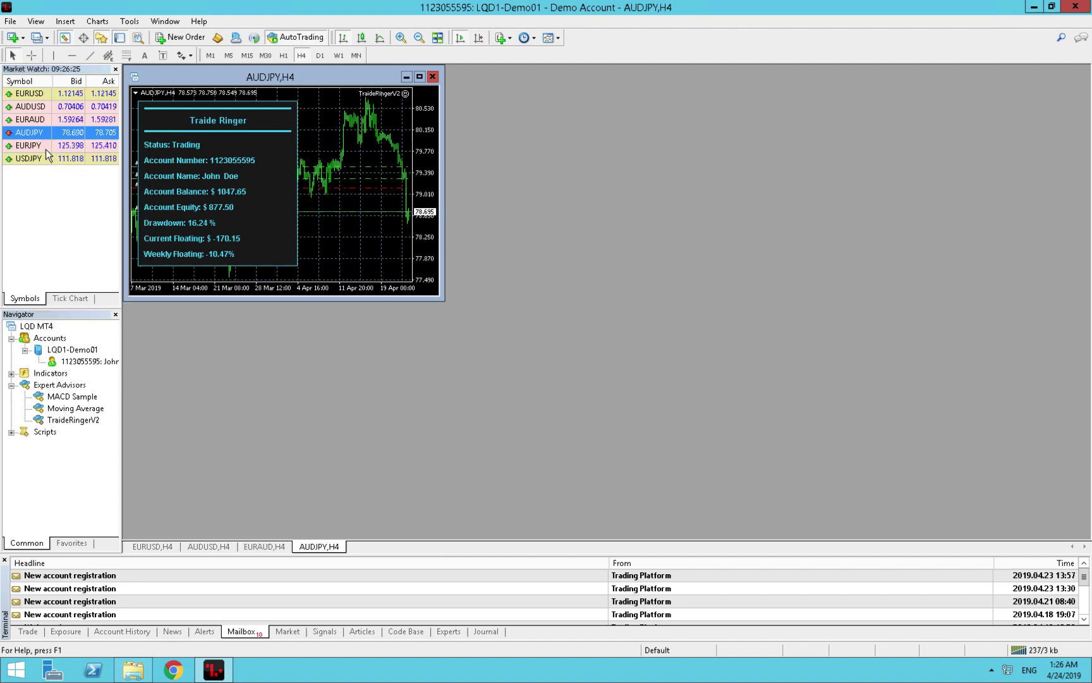
pyautogui.click(40, 147)
pyautogui.rightClick(40, 147)
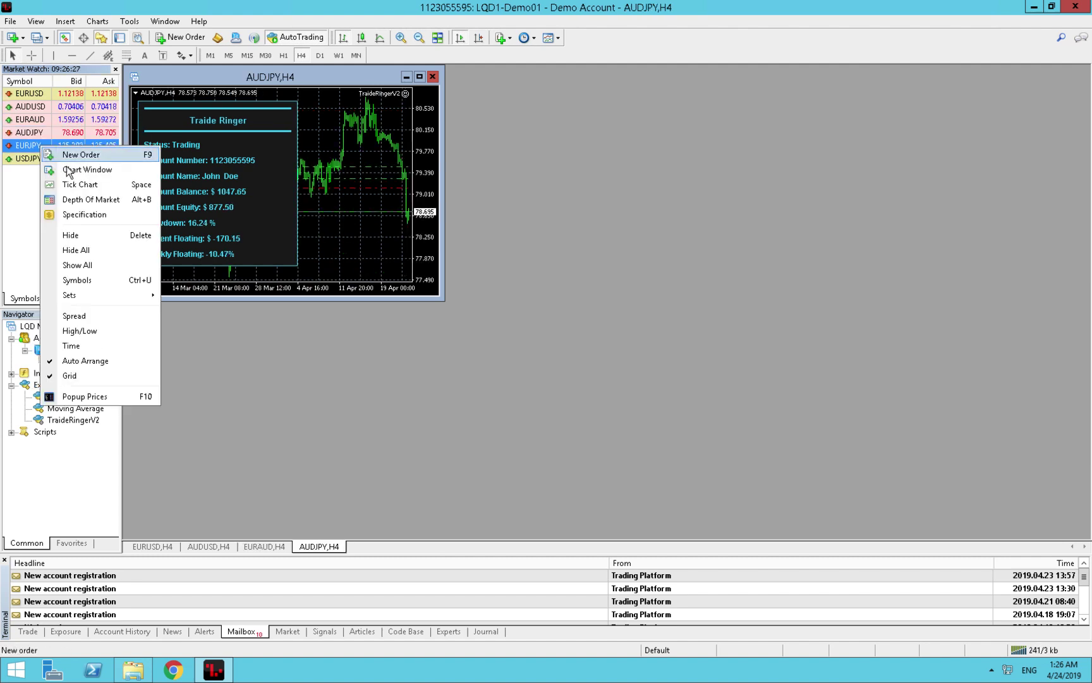
pyautogui.click(68, 166)
pyautogui.click(42, 158)
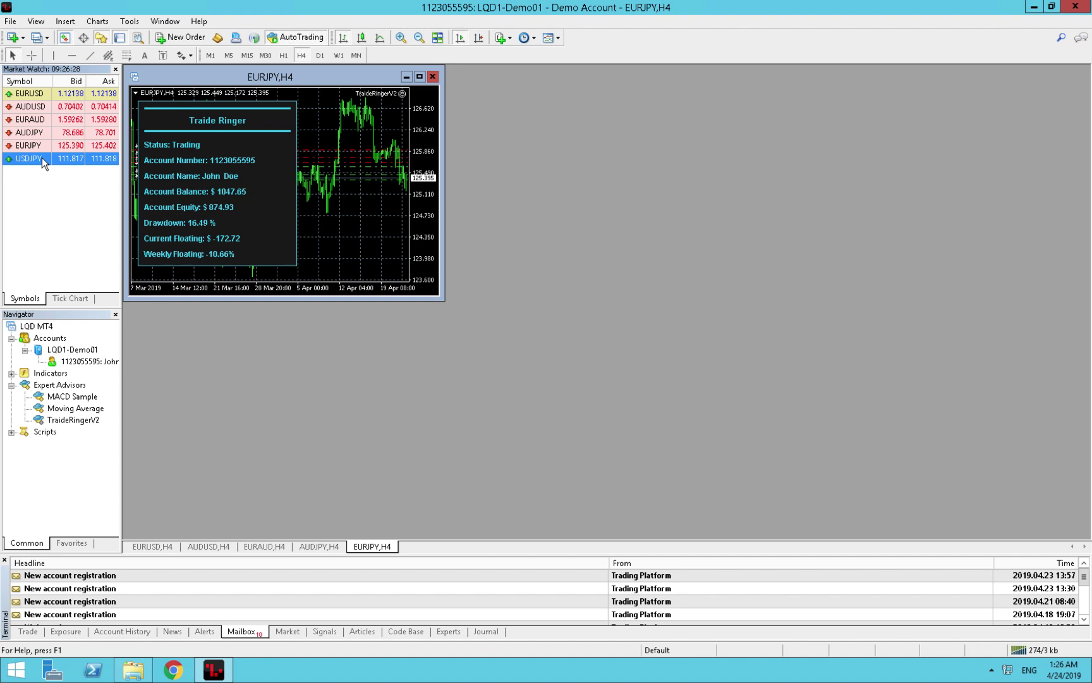
pyautogui.rightClick(42, 157)
pyautogui.click(71, 182)
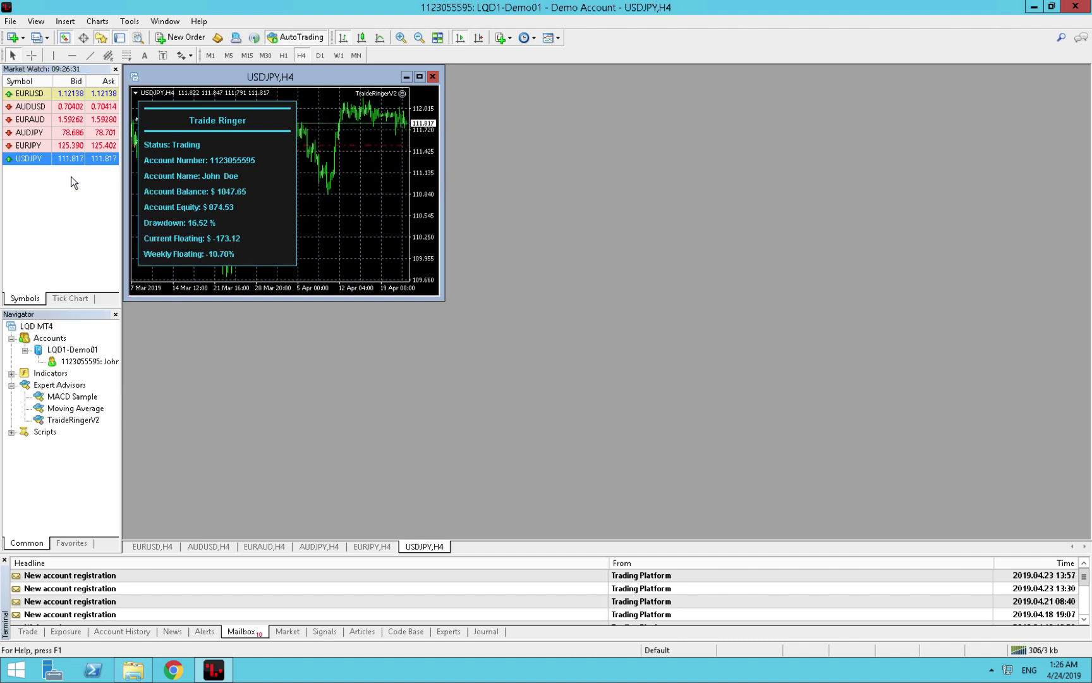
# Tile all six H4 currency charts side by side with Tile Windows (Alt+R).
pyautogui.click(437, 37)
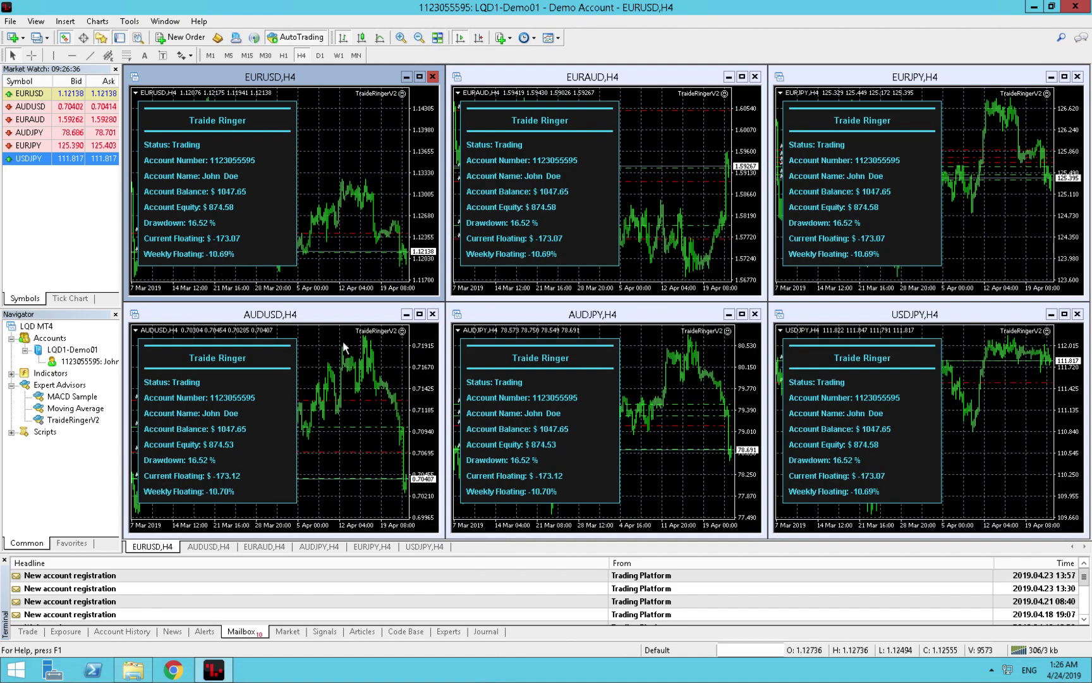